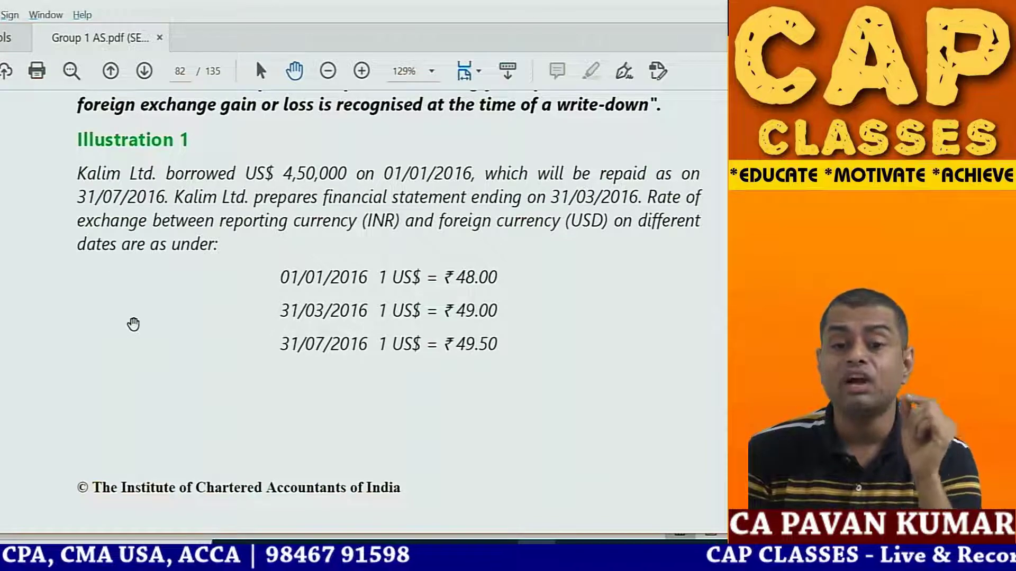
# Step: Switch to the Excel workbook and cancel the stray cell entry
pyautogui.scroll(10, 390, 313)
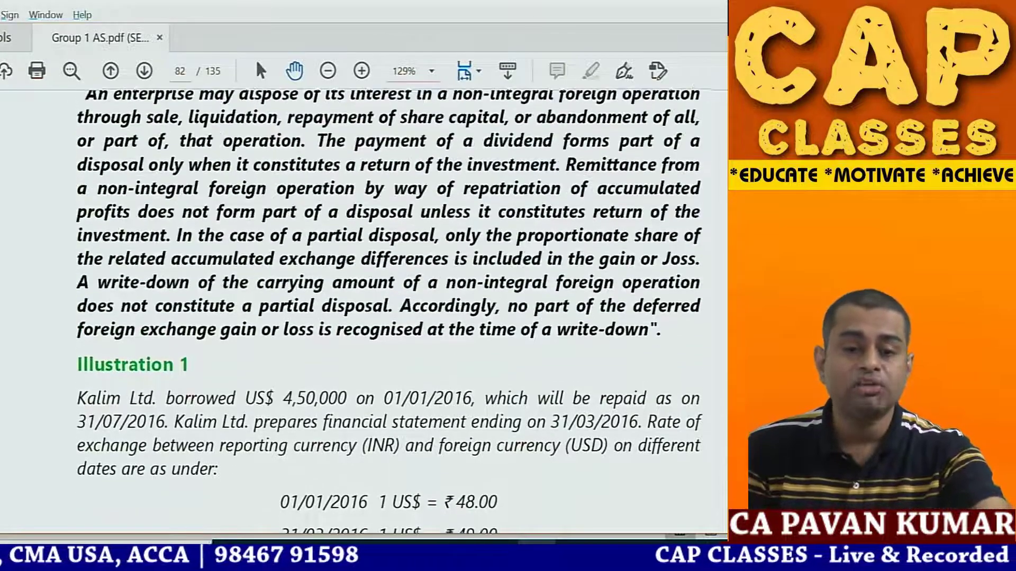
pyautogui.scroll(-11, 389, 312)
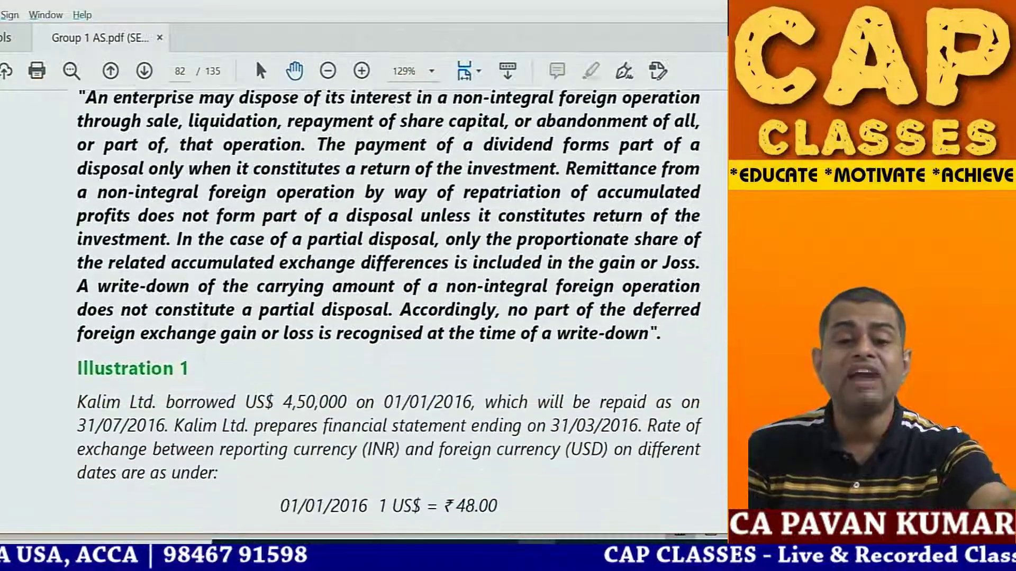
pyautogui.scroll(1, 390, 312)
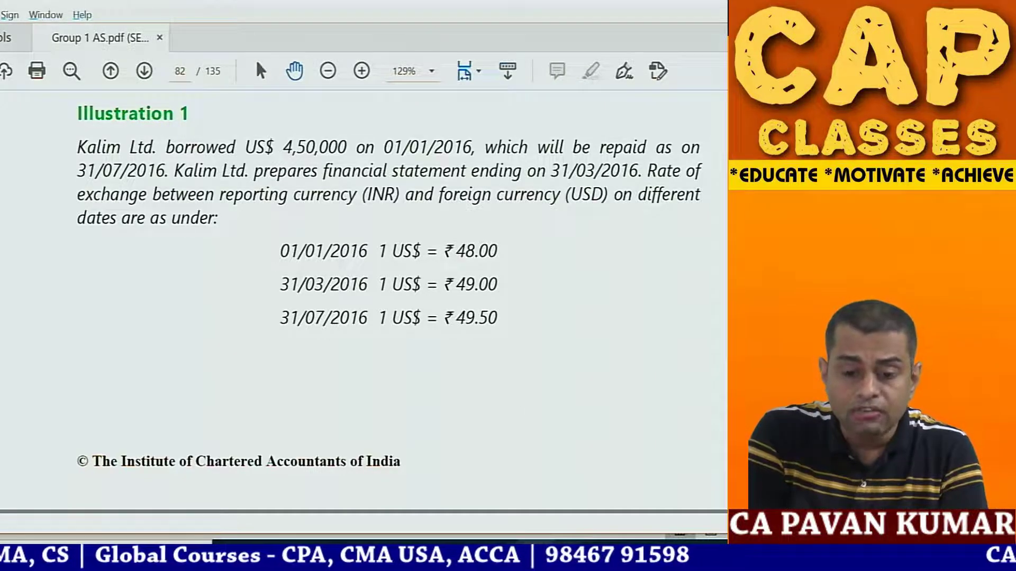
pyautogui.moveTo(576, 560)
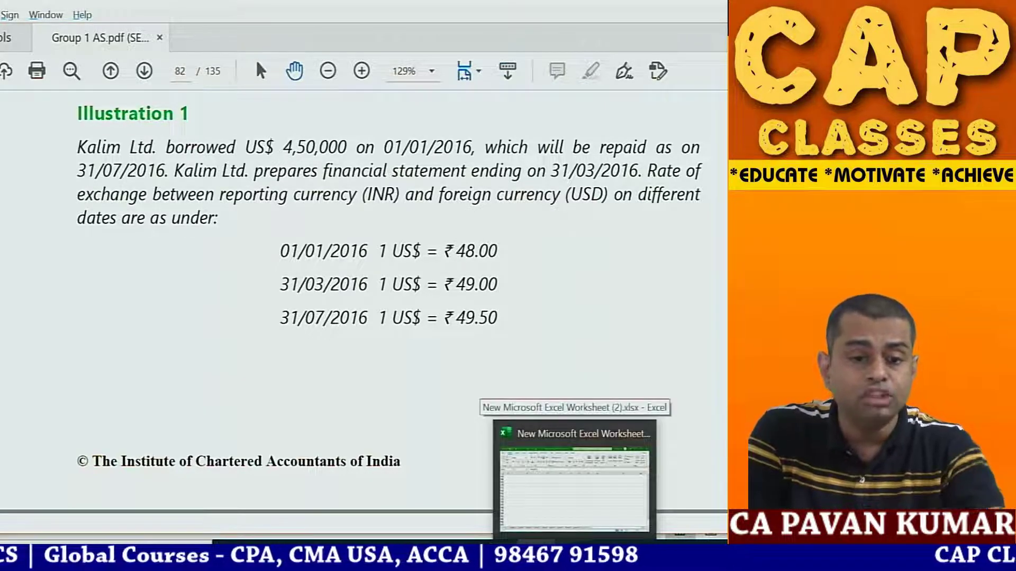
pyautogui.click(576, 471)
pyautogui.write('IN t')
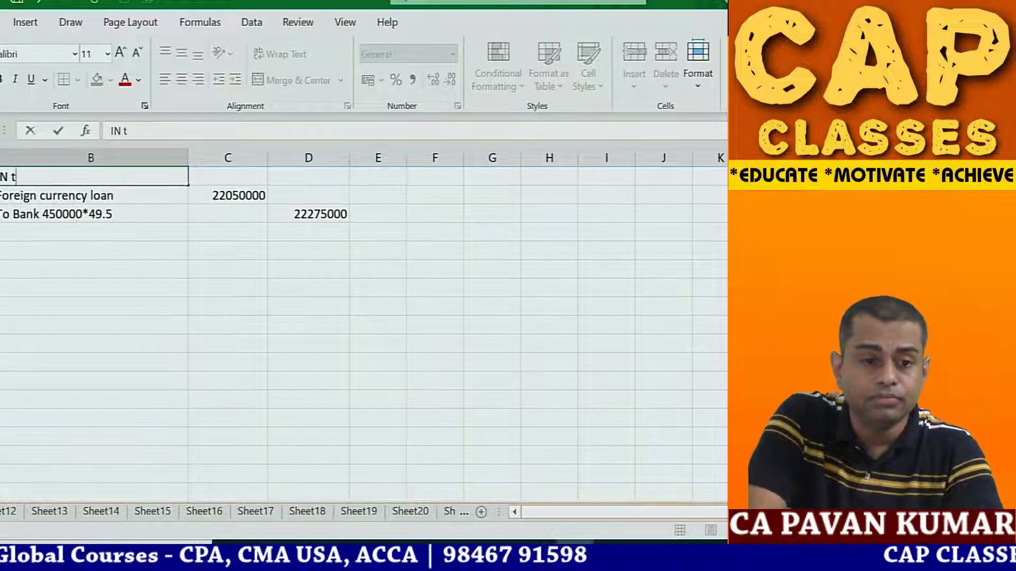
pyautogui.press('Escape')
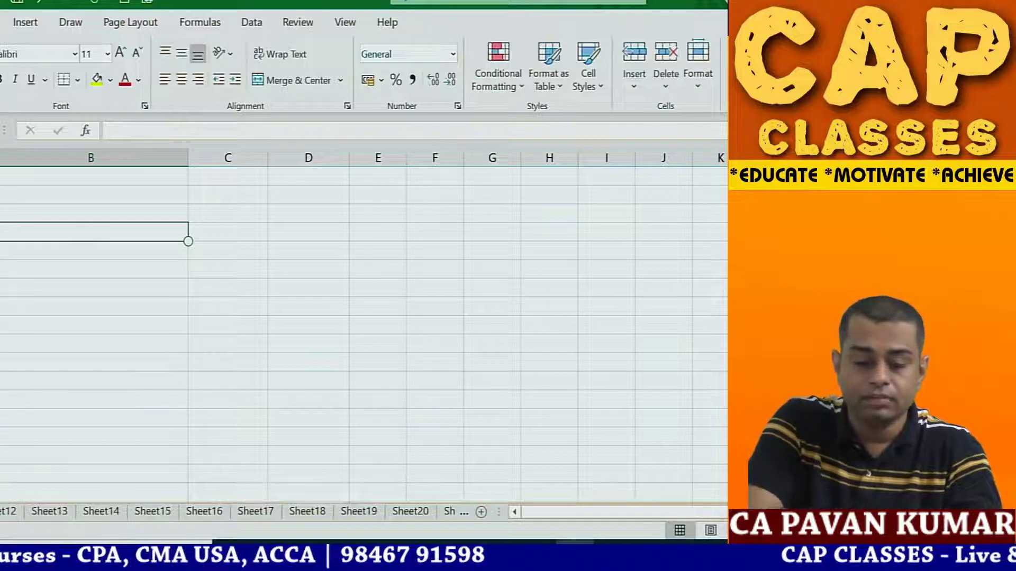
# Step: Type the headings 'In the books of Kalim Ltd' and 'Journal Entries' in consecutive cells of column B
pyautogui.write('In the books o')
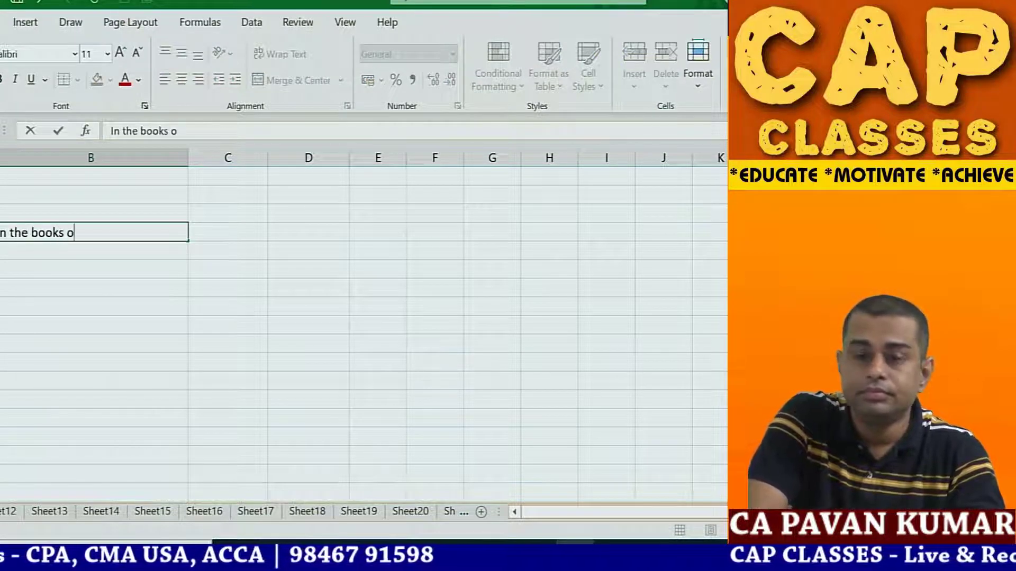
pyautogui.write('f Kalim Ltd')
pyautogui.press('Return')
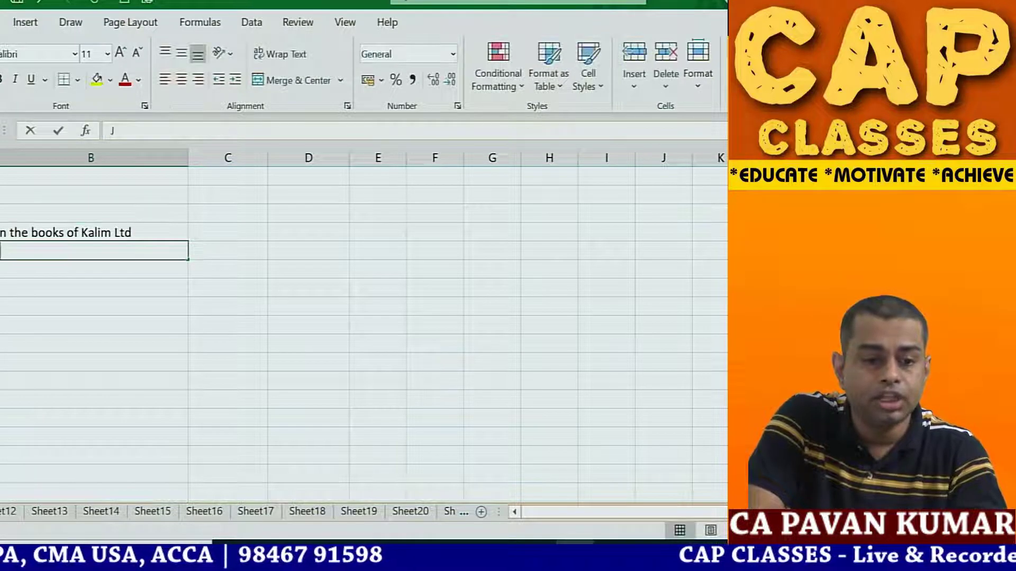
pyautogui.write('Journal Entries')
pyautogui.press('Return')
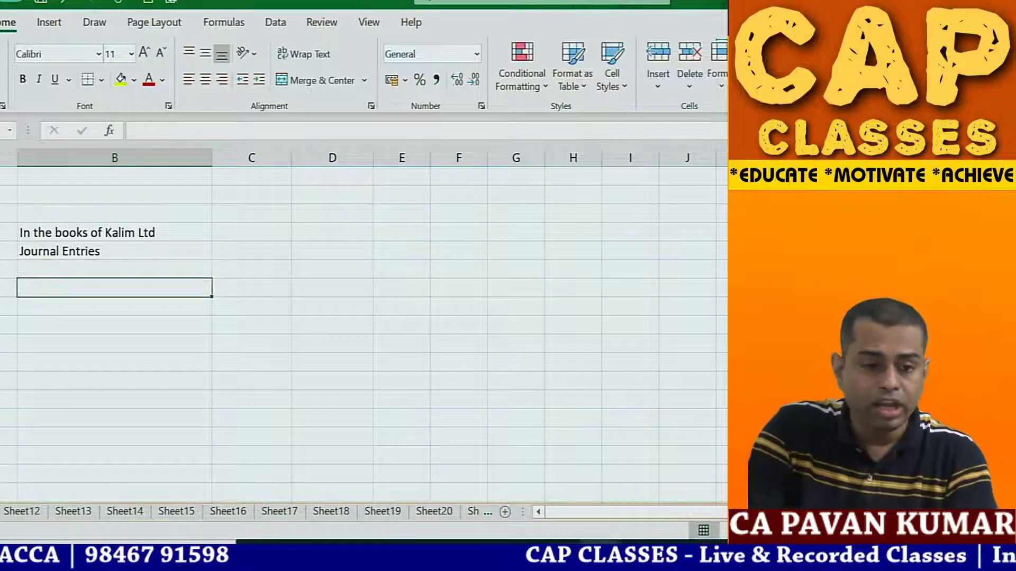
pyautogui.scroll(2, 364, 328)
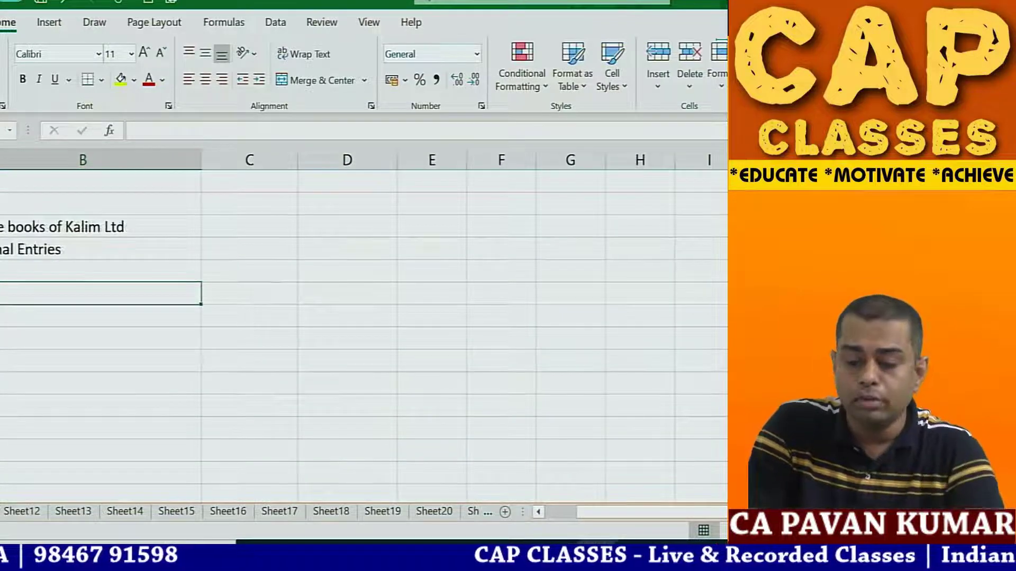
pyautogui.hscroll(-2, 364, 328)
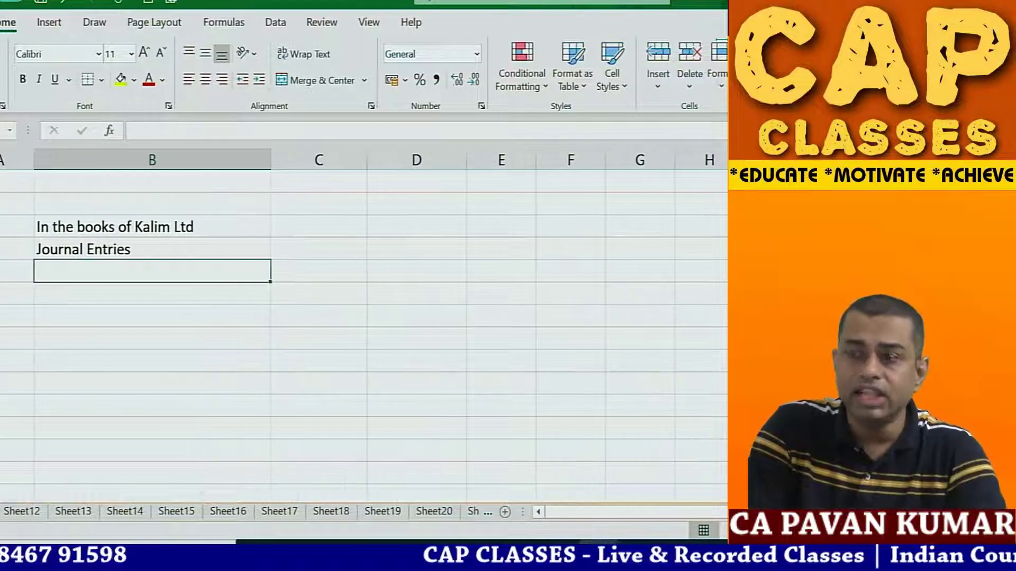
# Step: Enter the narration lines 'Bank A/c Dr 450000*48' and 'To foreign currency loan A/c'
pyautogui.write('Bank A/c D')
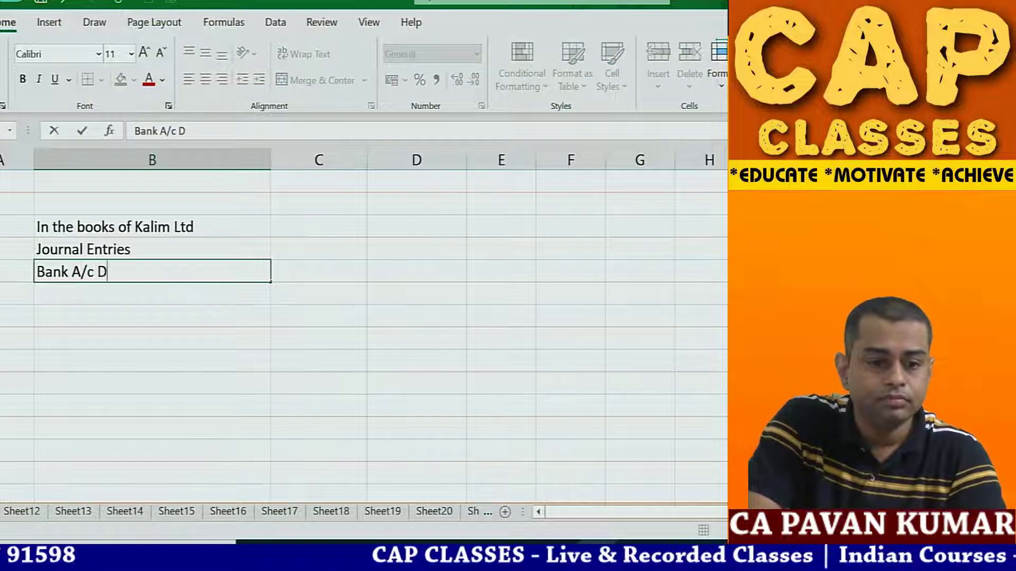
pyautogui.write('r 4500')
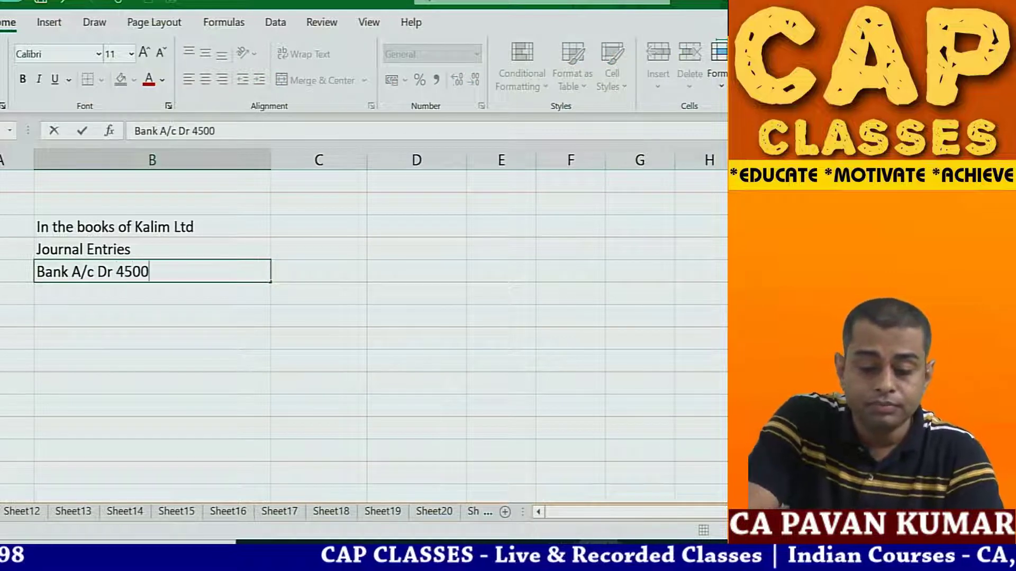
pyautogui.write('00*48')
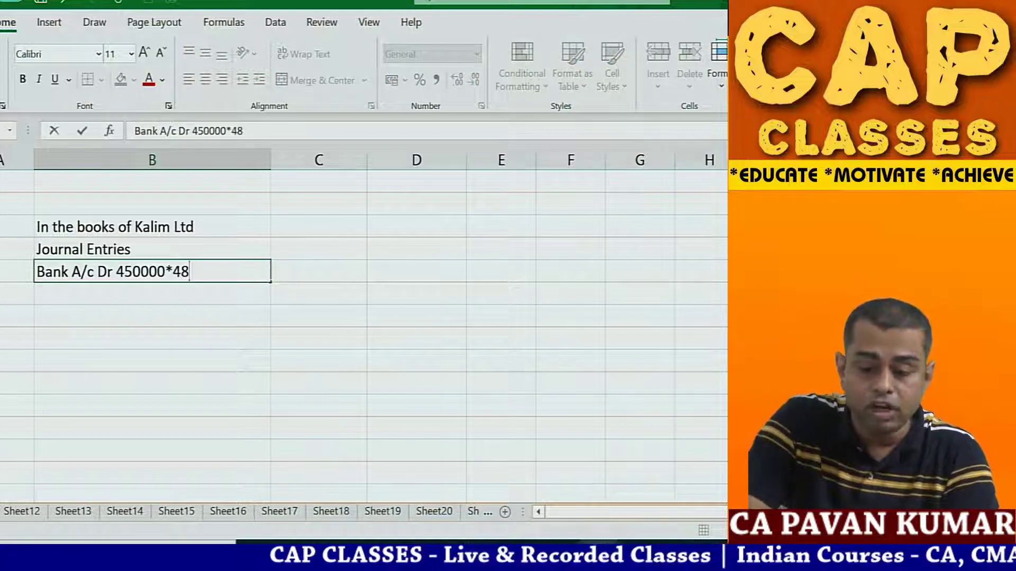
pyautogui.press('Return')
pyautogui.write('To foreign')
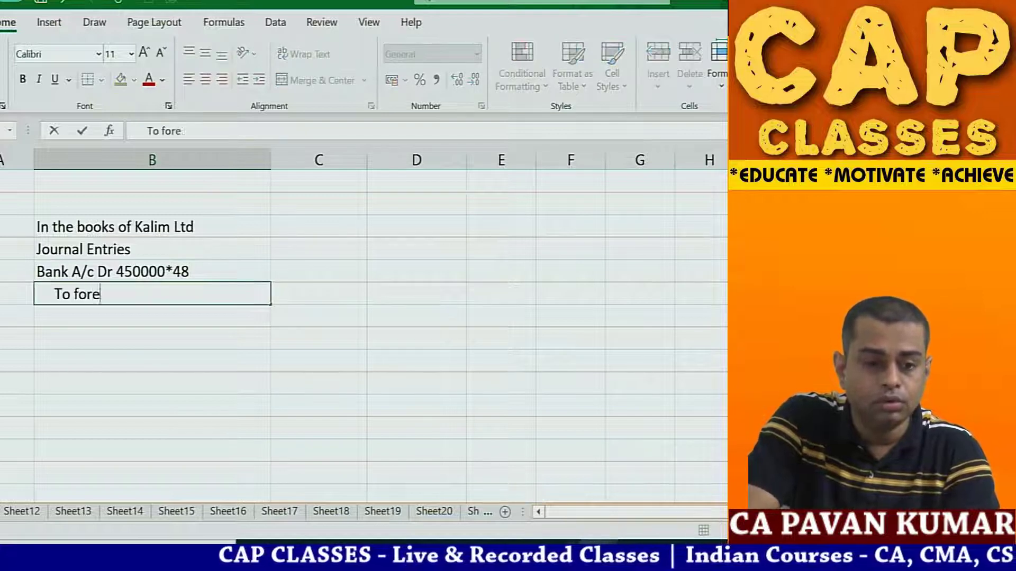
pyautogui.press('BackSpace')
pyautogui.press('BackSpace')
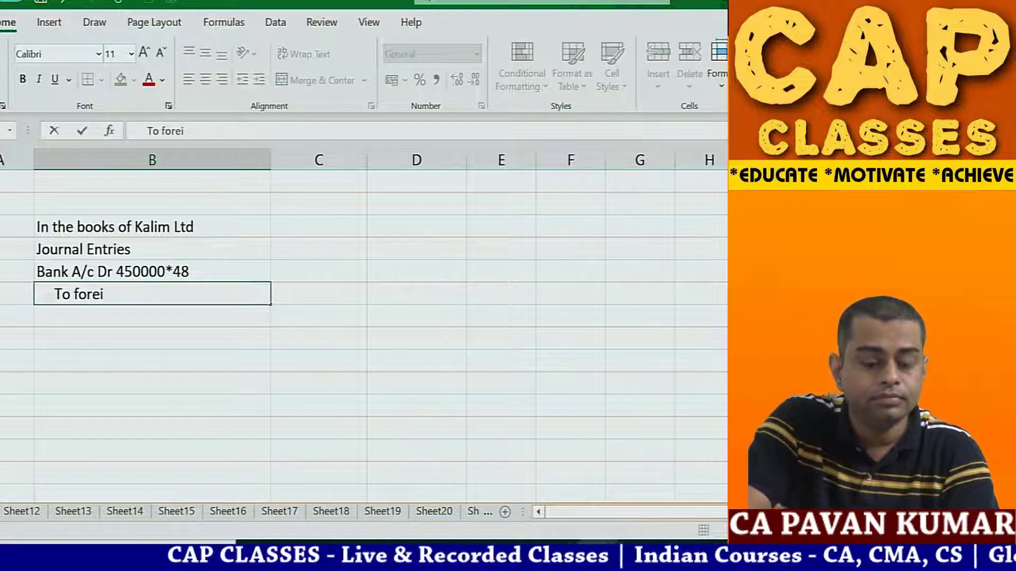
pyautogui.write('gn currency ')
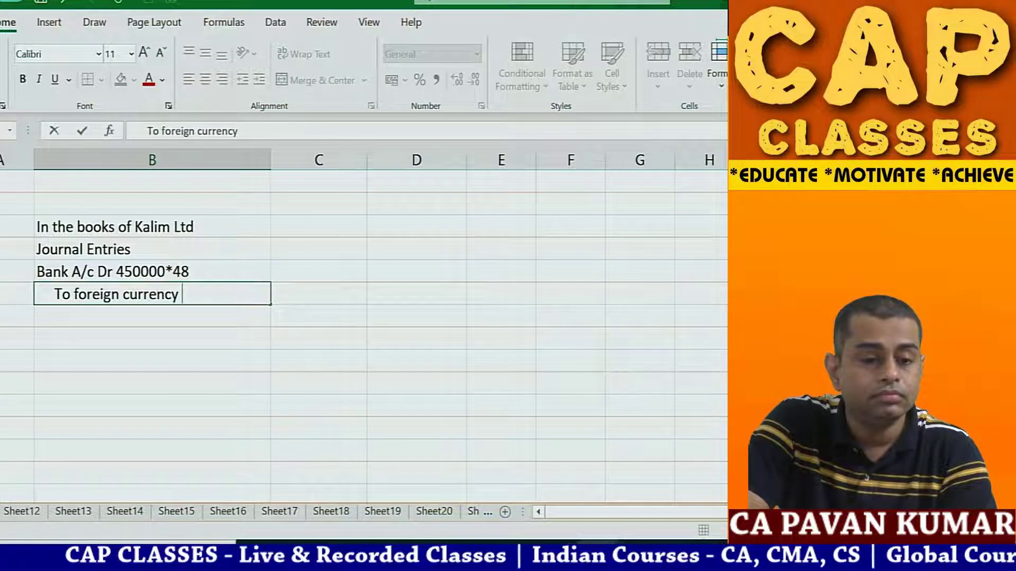
pyautogui.write('loan A/c')
pyautogui.press('Tab')
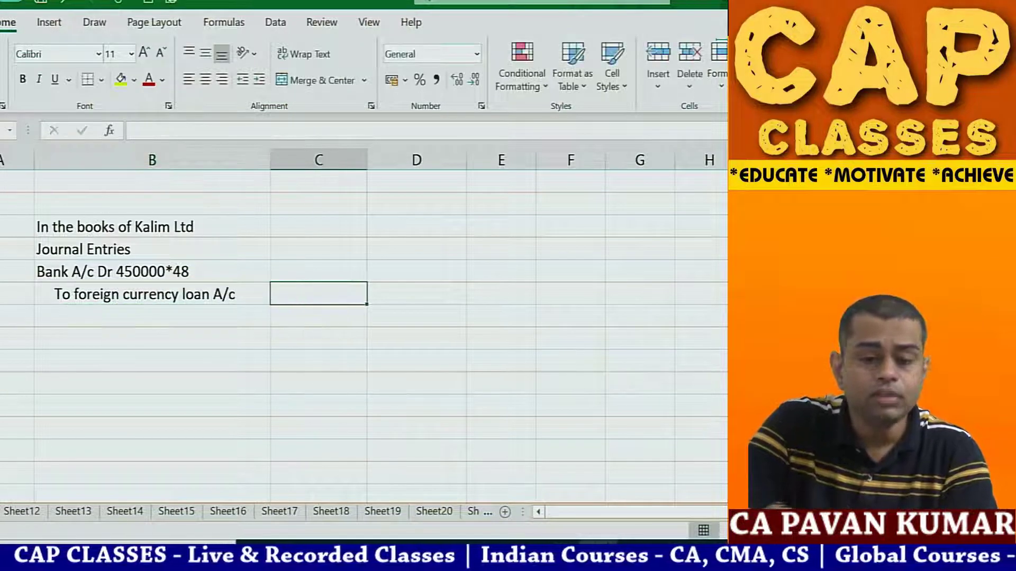
pyautogui.press('Up')
pyautogui.write('=')
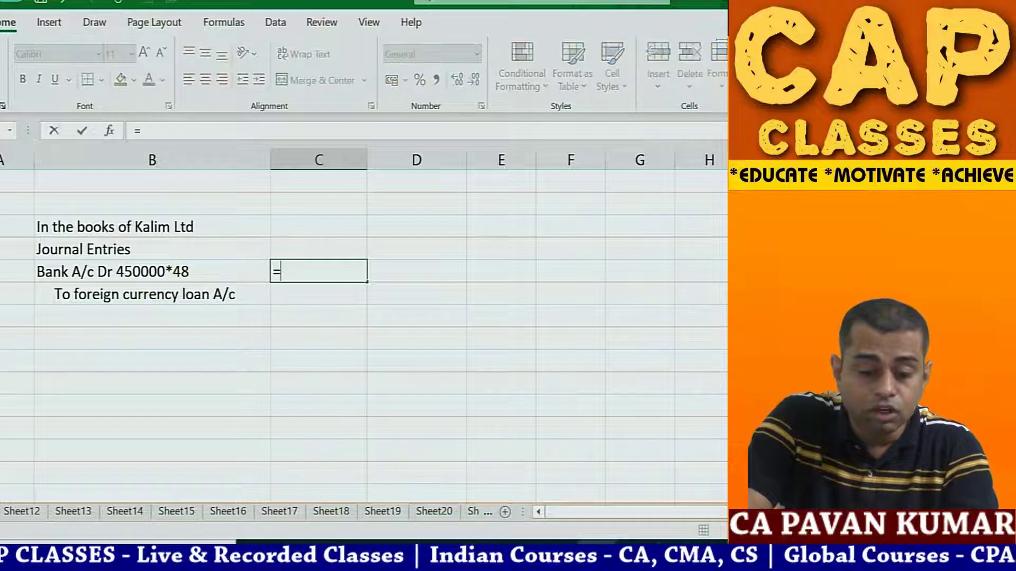
pyautogui.write('450000*48')
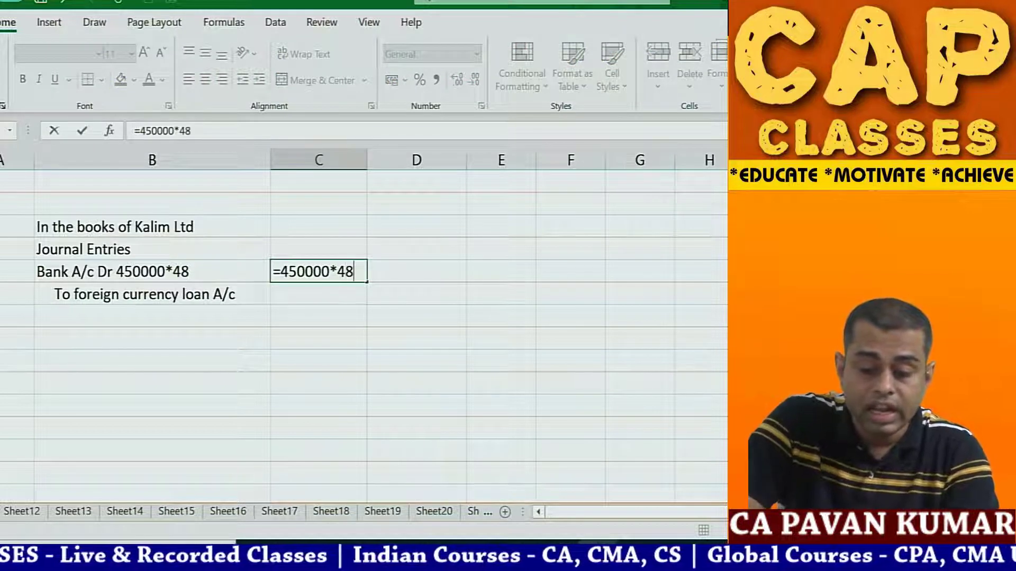
pyautogui.press('Return')
pyautogui.press('Up')
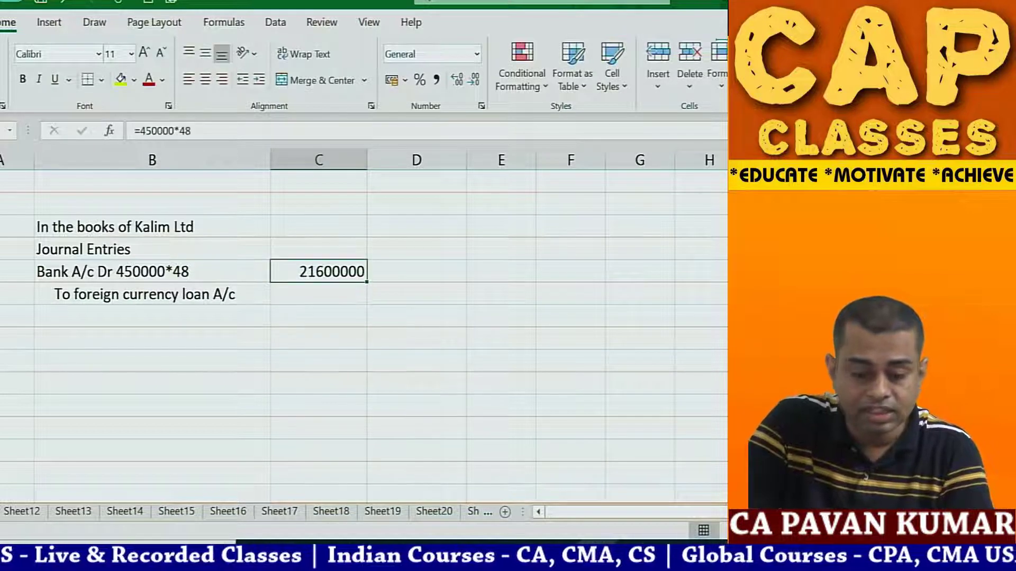
pyautogui.hotkey('ctrl', 'c')
pyautogui.press('Down')
pyautogui.press('Right')
pyautogui.hotkey('ctrl', 'v')
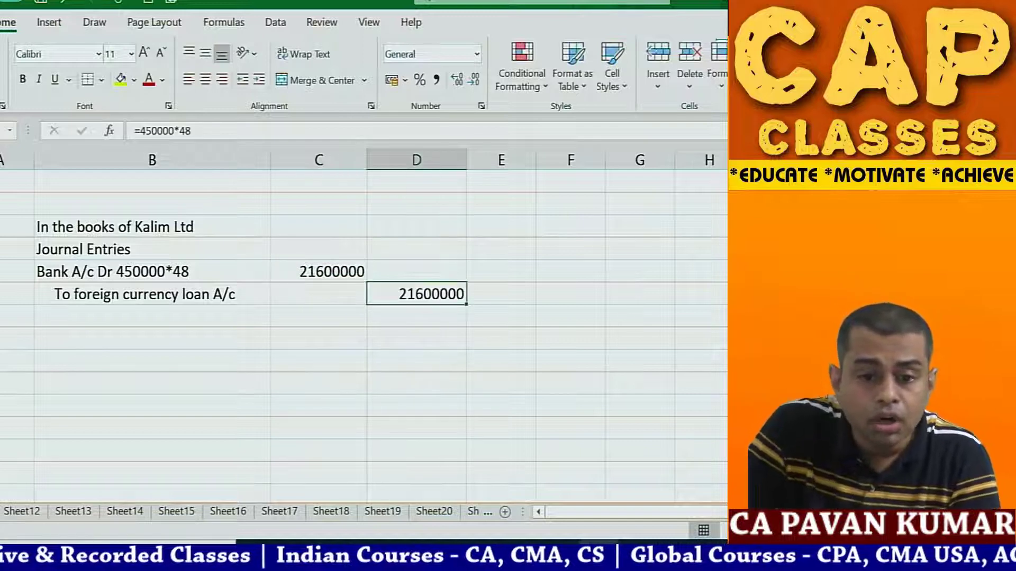
pyautogui.press('Down')
pyautogui.press('Left')
pyautogui.press('Left')
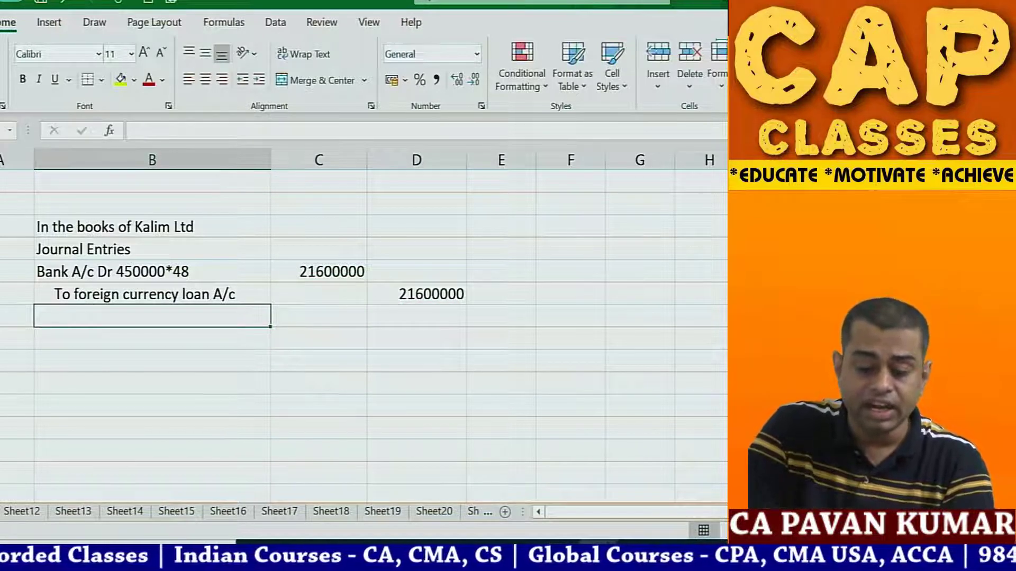
# Step: Insert a row above the Bank entry and date it 01-01-2016
pyautogui.press('Up')
pyautogui.press('Up')
pyautogui.hotkey('shift', 'Right')
pyautogui.hotkey('shift', 'Down')
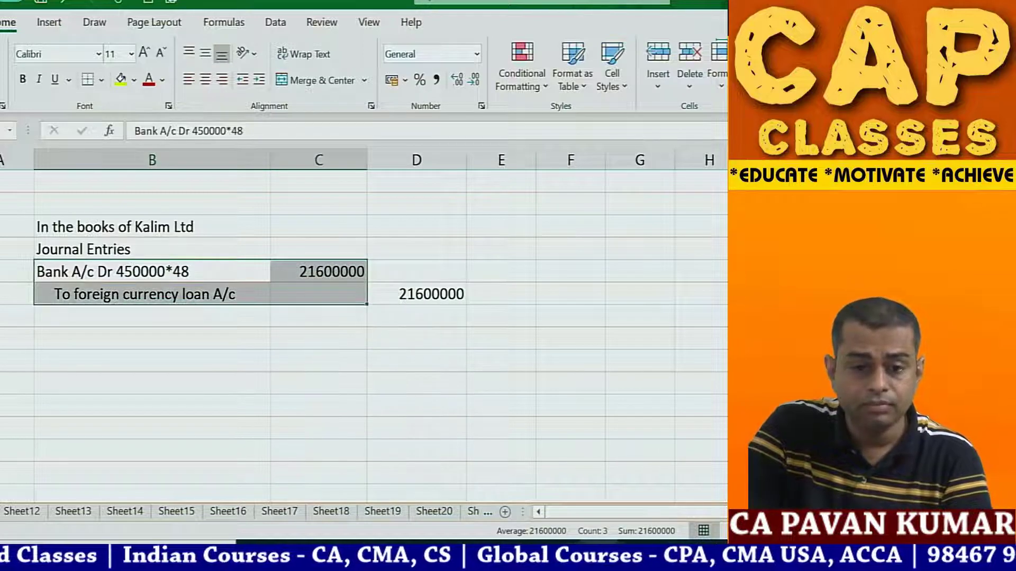
pyautogui.press('Down')
pyautogui.press('Up')
pyautogui.hotkey('alt', 'h')
pyautogui.write('ir')
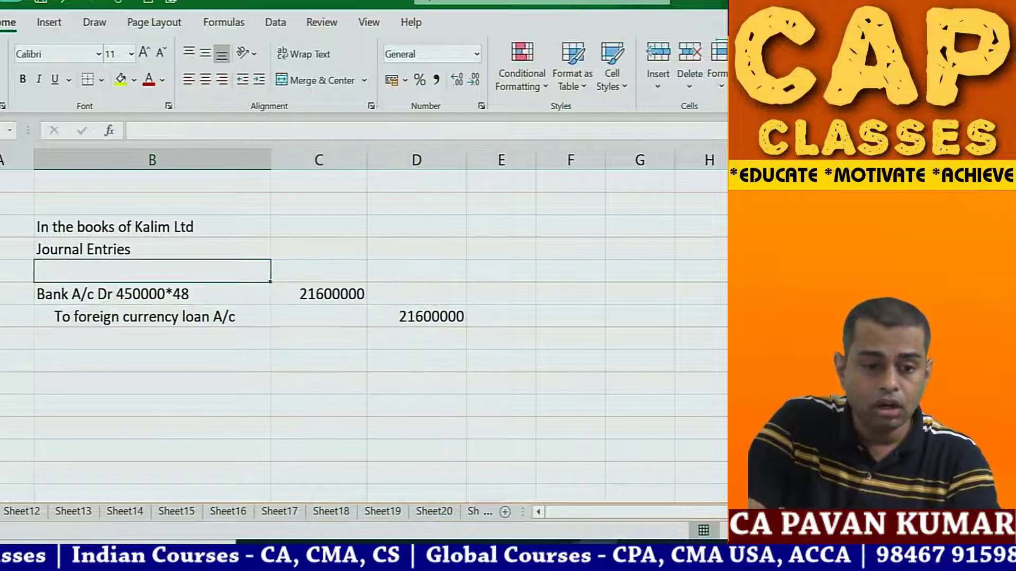
pyautogui.write('1-1-1')
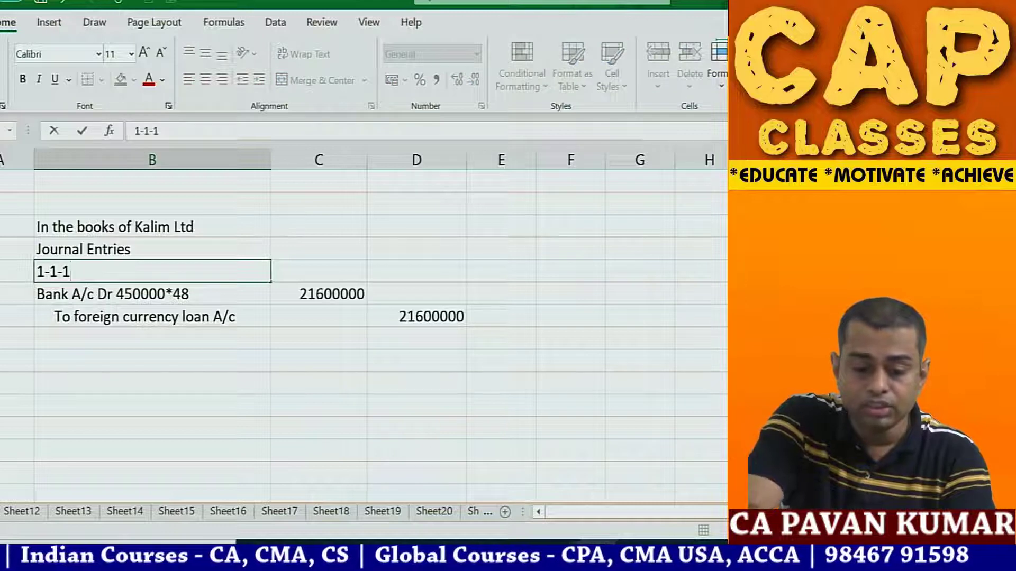
pyautogui.write('6')
pyautogui.press('Return')
# Step: Enter 31-03-2016 as the next entry's date below the first entry
pyautogui.write('31-1')
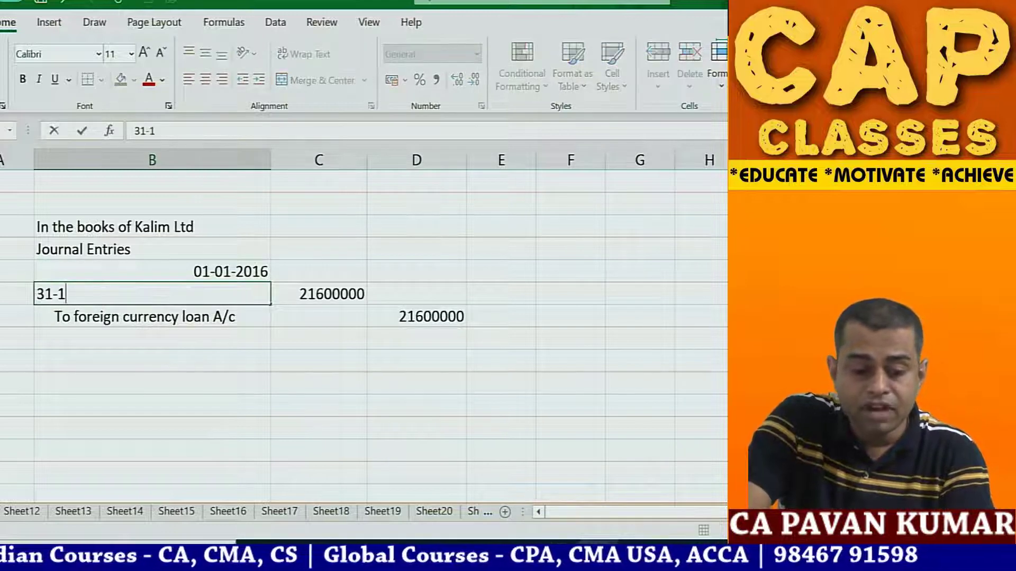
pyautogui.write('2')
pyautogui.press('BackSpace')
pyautogui.write('3-1')
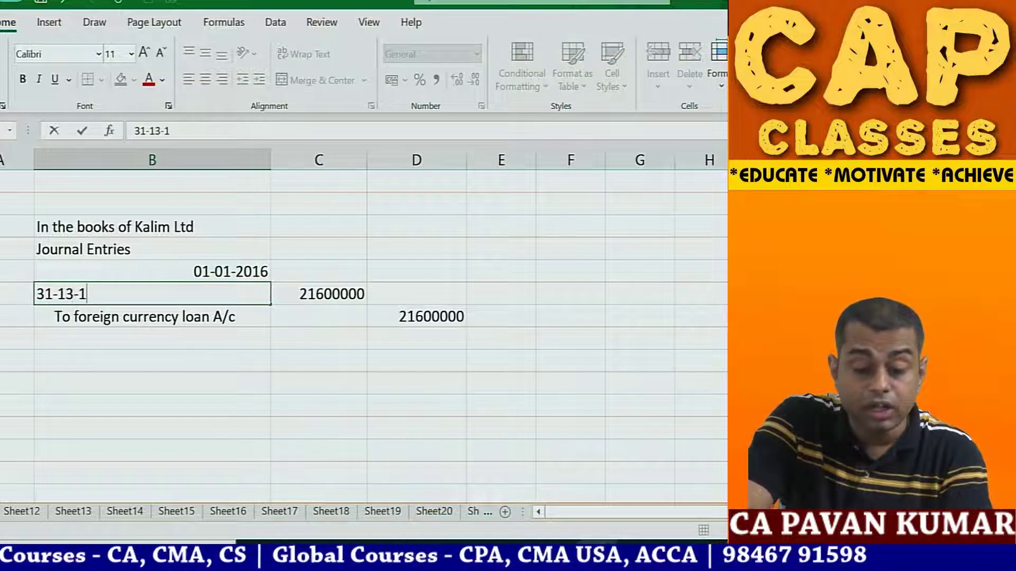
pyautogui.write('6')
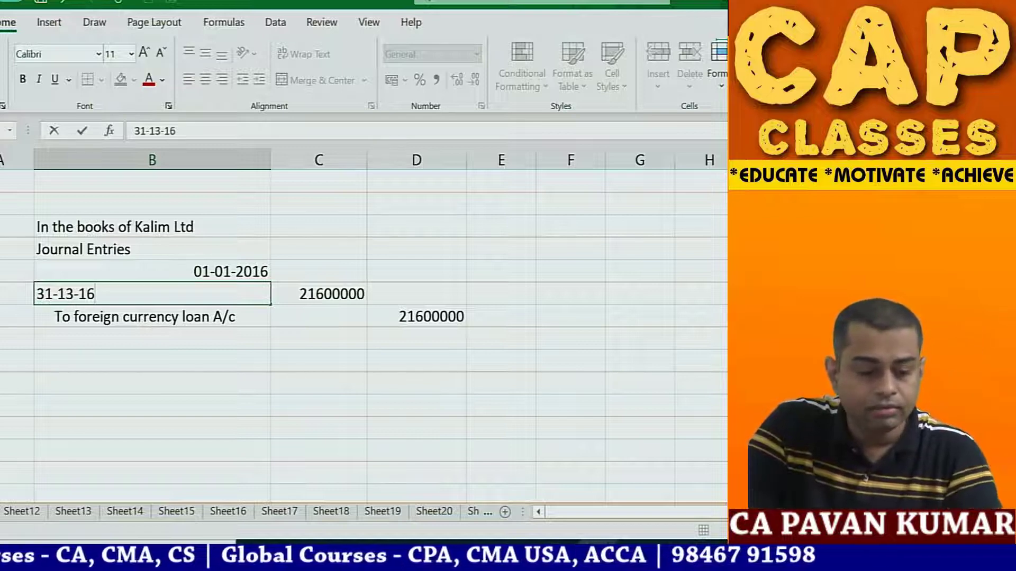
pyautogui.press('Escape')
pyautogui.press('Down')
pyautogui.press('Down')
pyautogui.write('3')
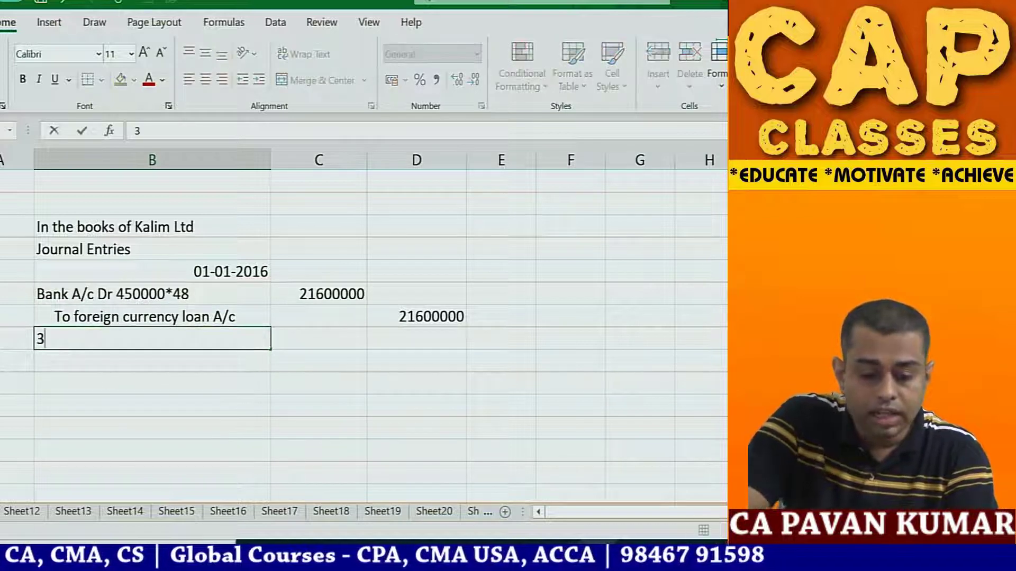
pyautogui.write('1-03-2016')
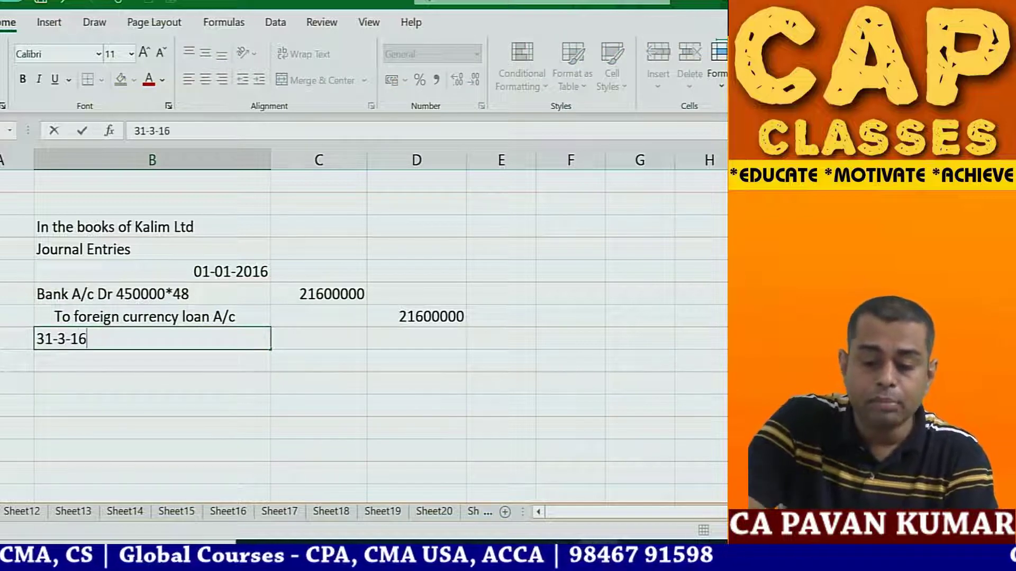
pyautogui.press('Return')
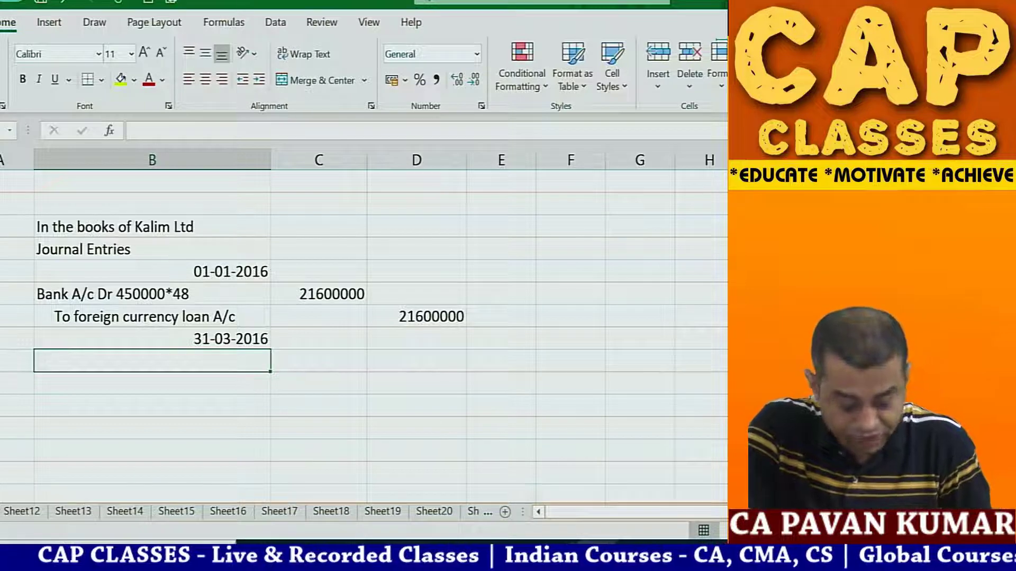
# Step: Enter the 'Foreign exchange diff 450000*49-48' line with a 450000 debit
pyautogui.write('Forei')
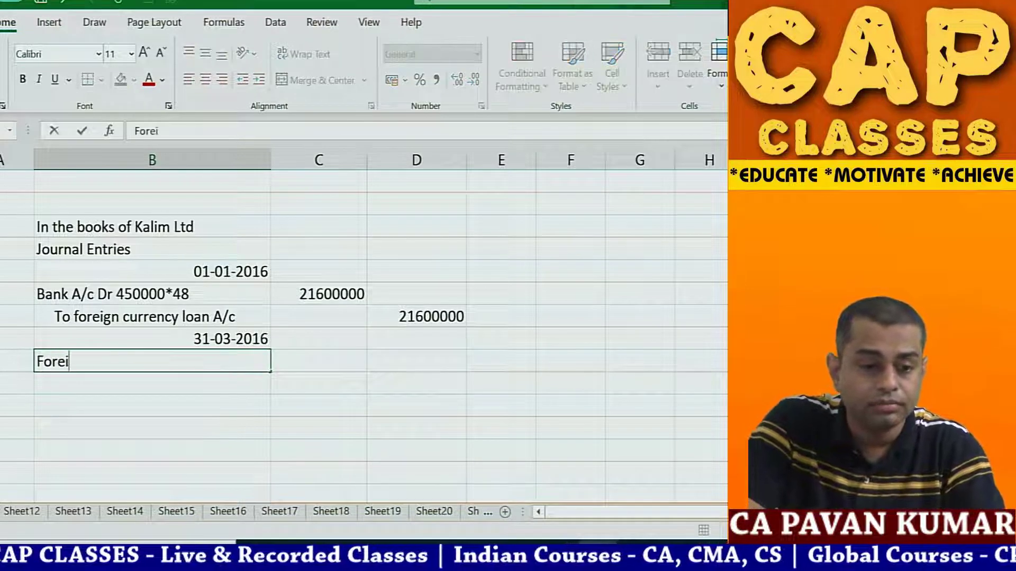
pyautogui.write('gn excha')
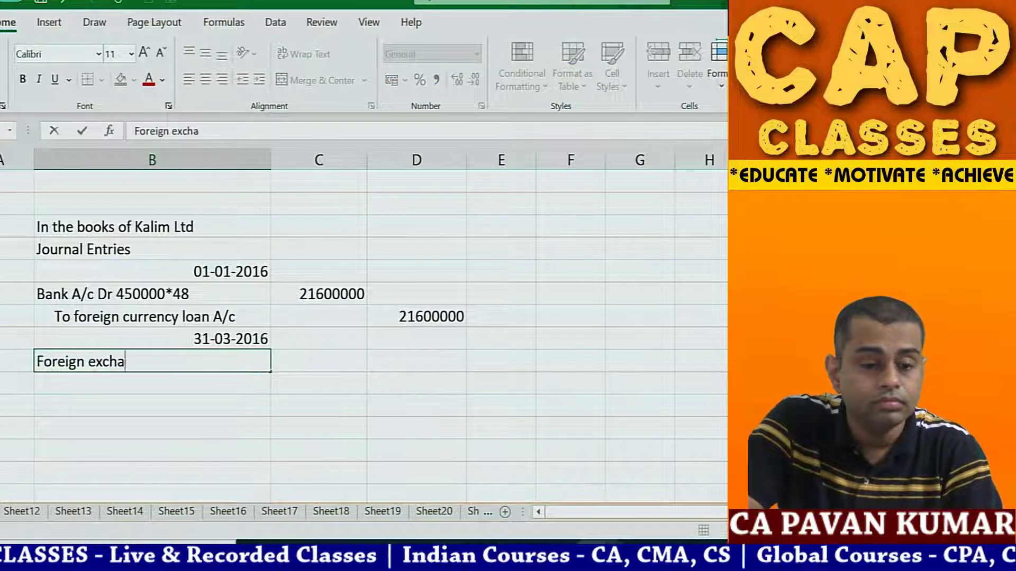
pyautogui.write('nge diff 45')
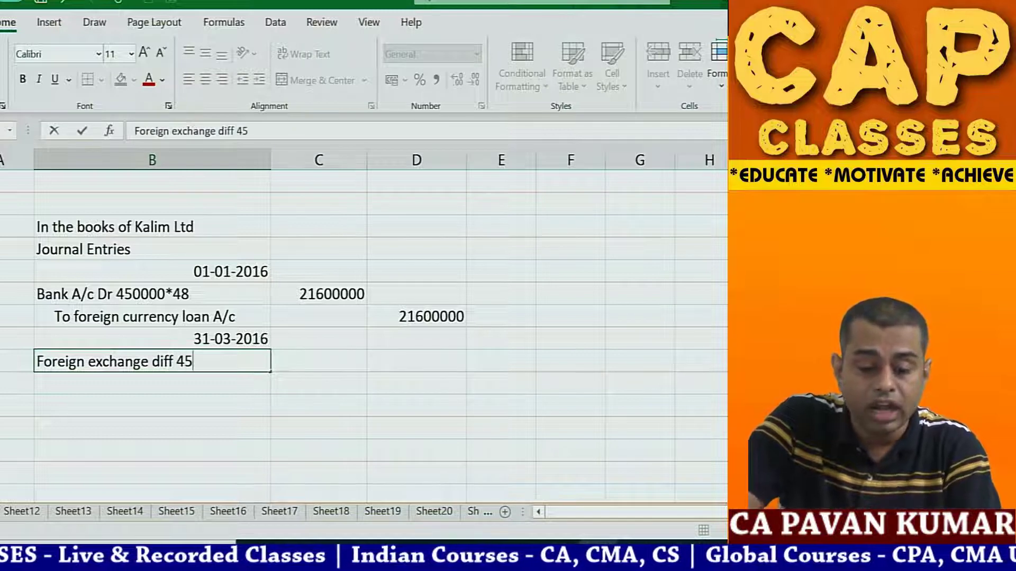
pyautogui.write('0000*')
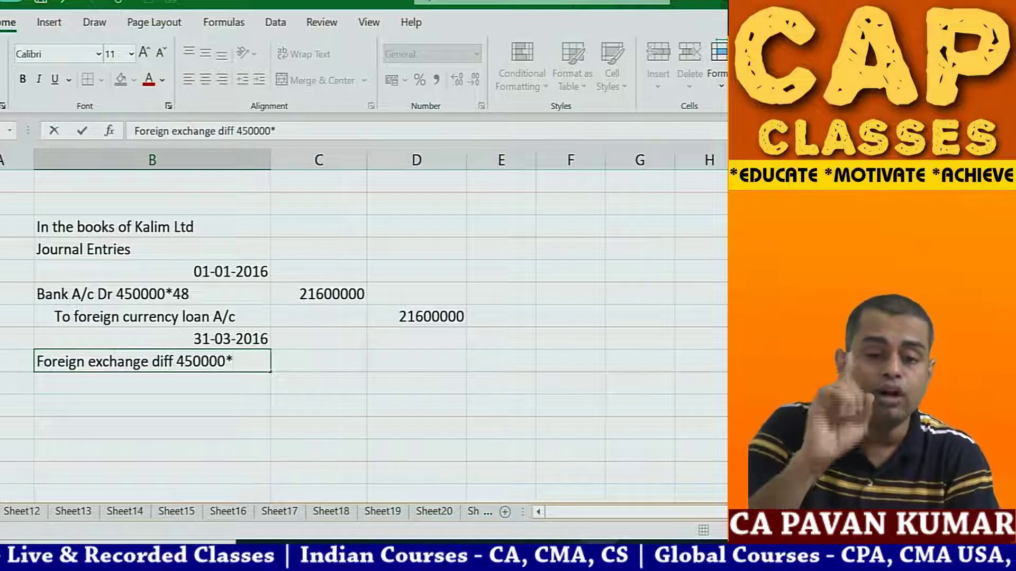
pyautogui.write('49')
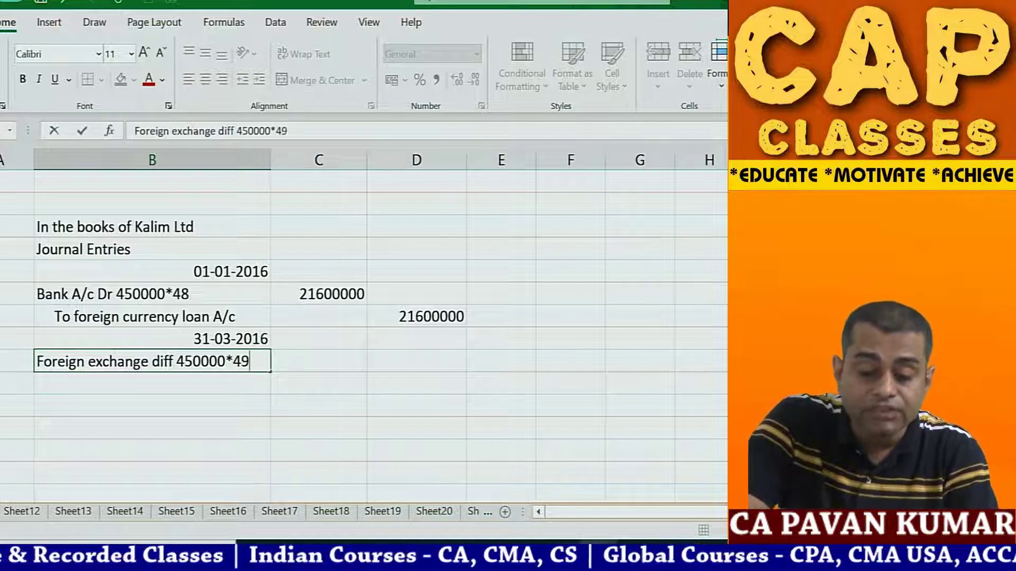
pyautogui.write('-48')
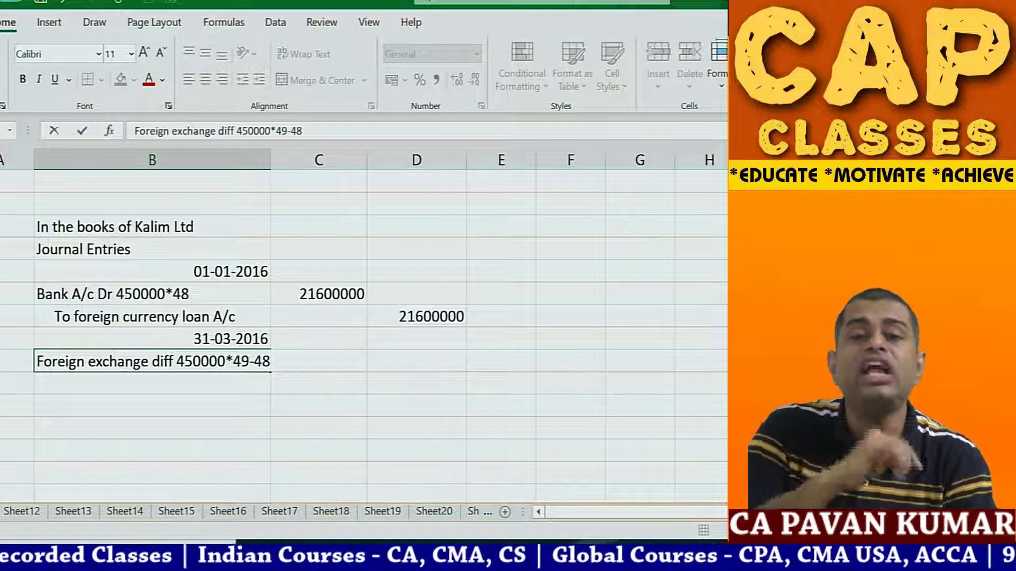
pyautogui.click(152, 383)
pyautogui.click(152, 361)
pyautogui.click(318, 361)
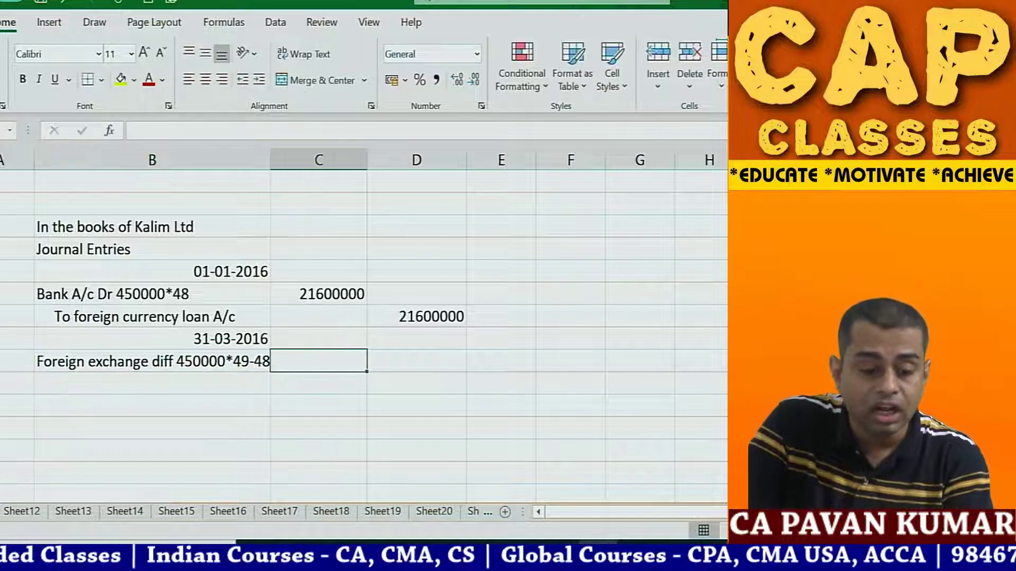
pyautogui.write('450000')
pyautogui.press('Return')
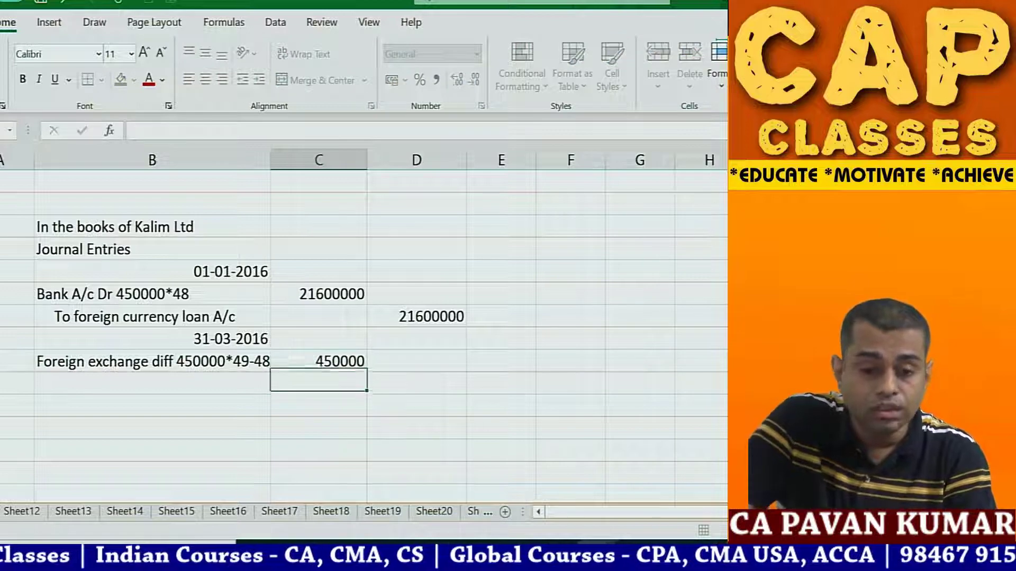
# Step: Add 'To foreign currency loan A/c' below with a 450000 credit
pyautogui.click(152, 383)
pyautogui.write('To')
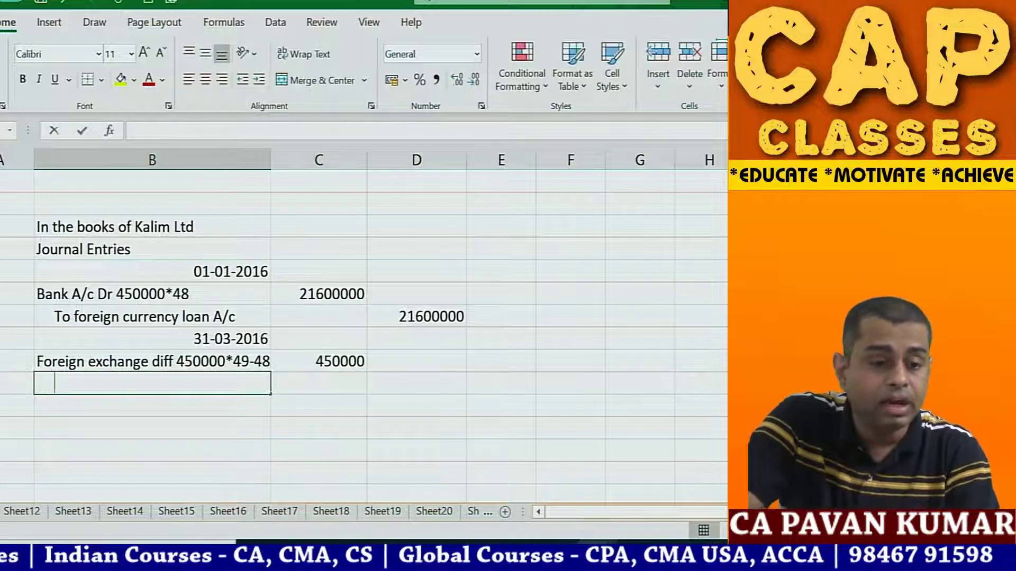
pyautogui.press('Tab')
pyautogui.press('Tab')
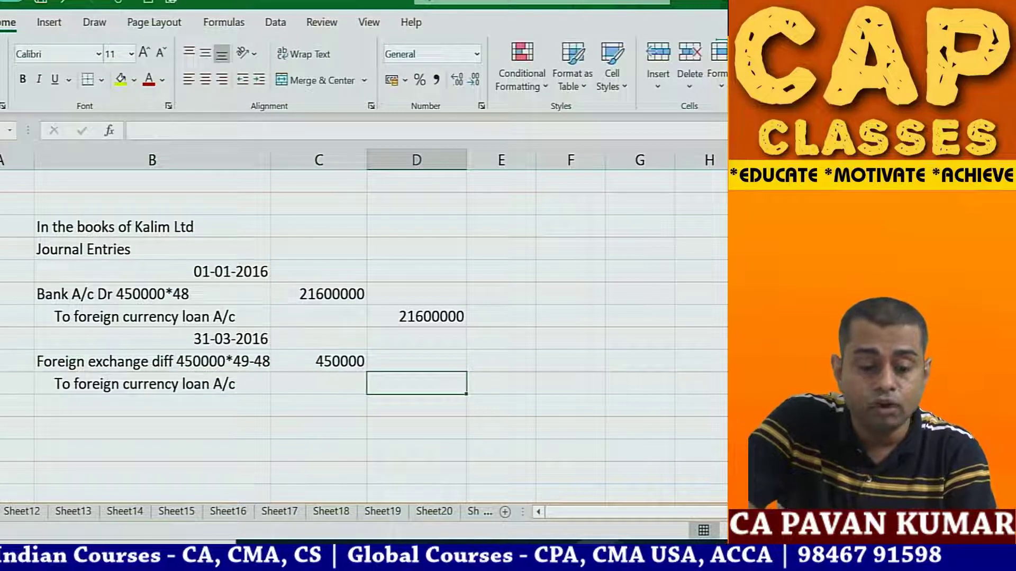
pyautogui.write('450000')
pyautogui.press('Return')
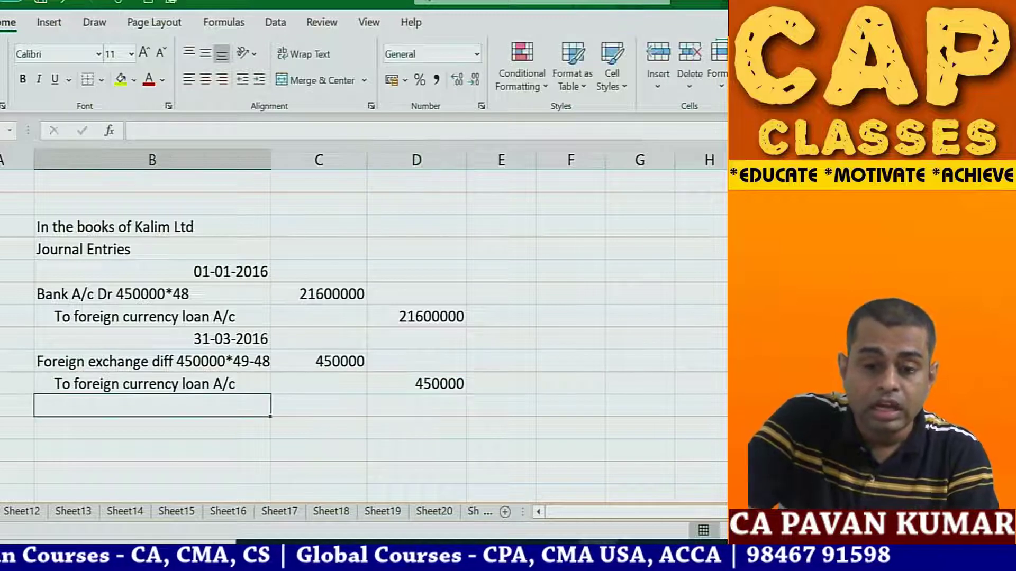
# Step: Date the next entry 31-07-2016
pyautogui.write('1')
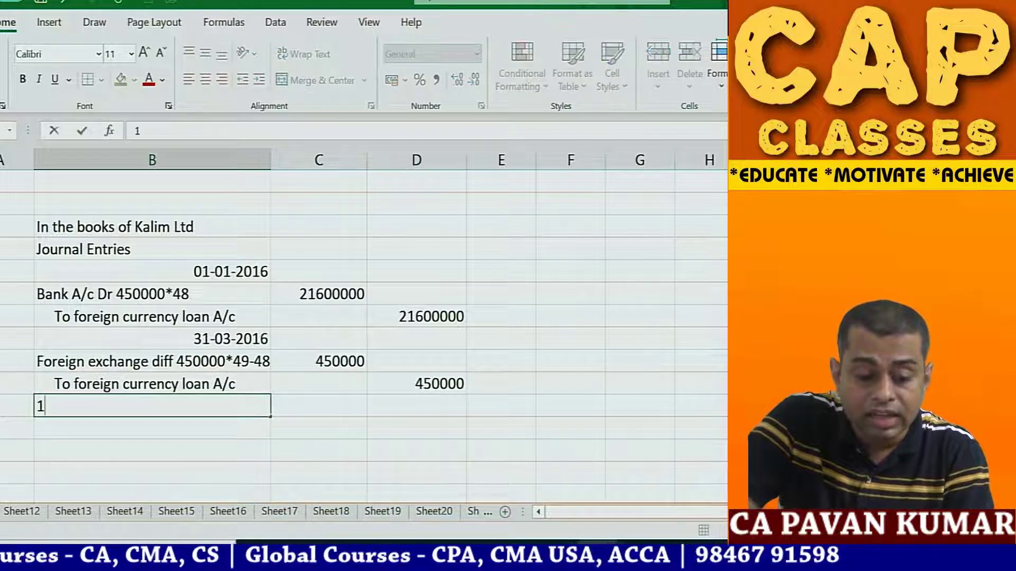
pyautogui.press('BackSpace')
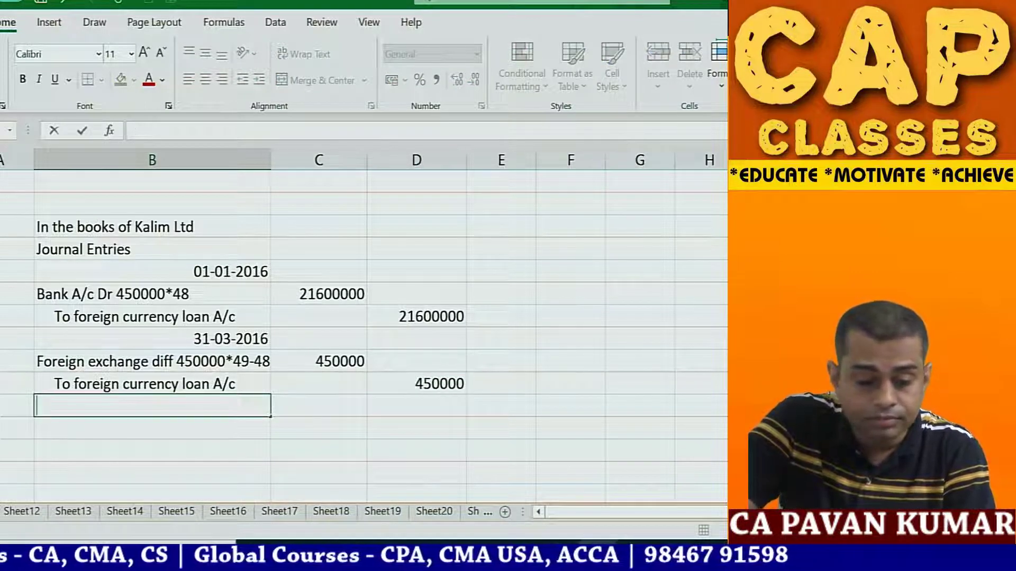
pyautogui.write('31-07-2016')
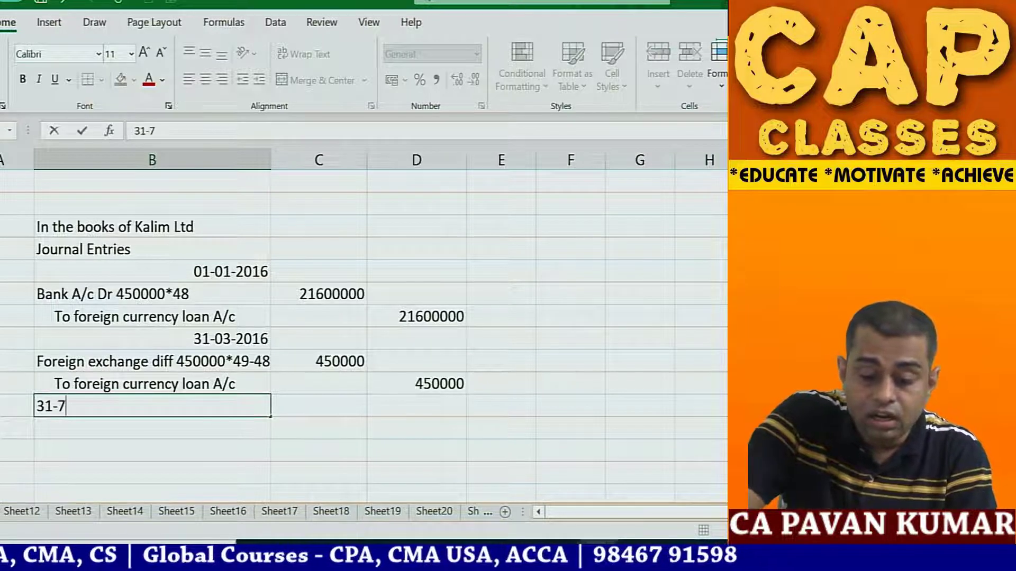
pyautogui.press('Return')
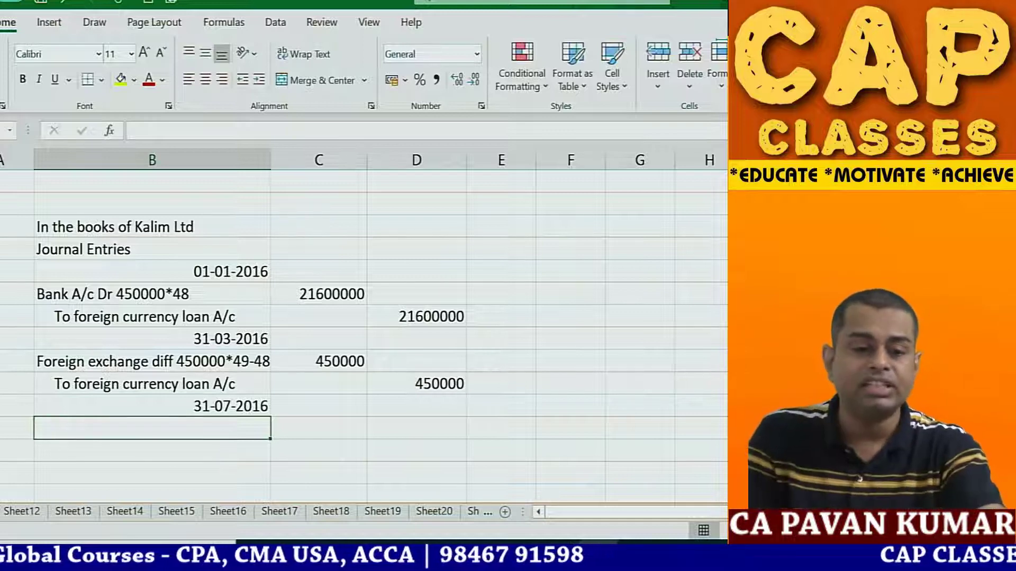
# Step: Add a Foreign exchange diff line under 31-07-2016 and change it to 450000*49.5-49
pyautogui.scroll(-1, 364, 337)
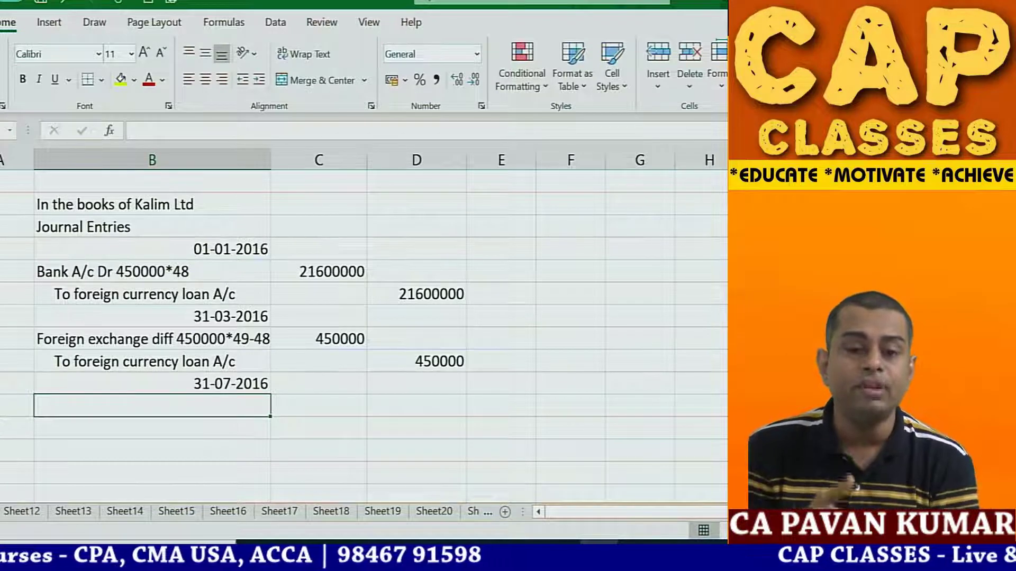
pyautogui.write('foreign exchange diff 450000*49-48')
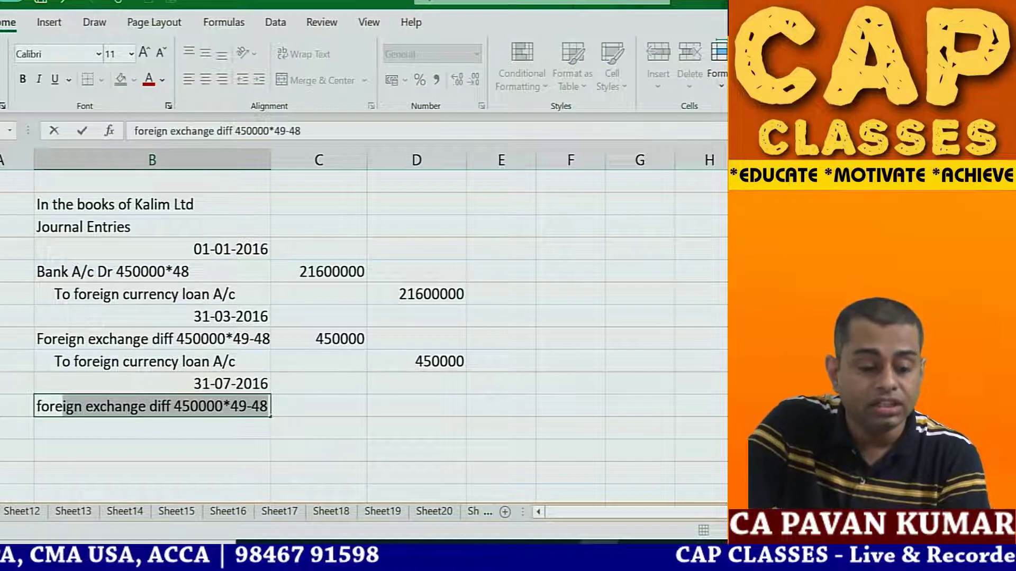
pyautogui.press('Tab')
pyautogui.click(152, 406)
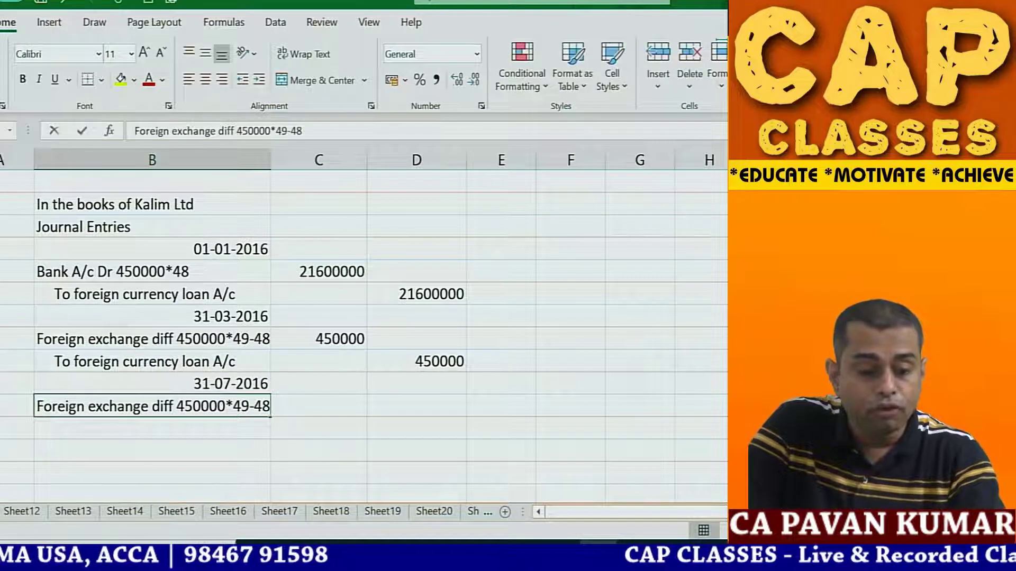
pyautogui.press('F2')
pyautogui.press('BackSpace')
pyautogui.press('BackSpace')
pyautogui.press('BackSpace')
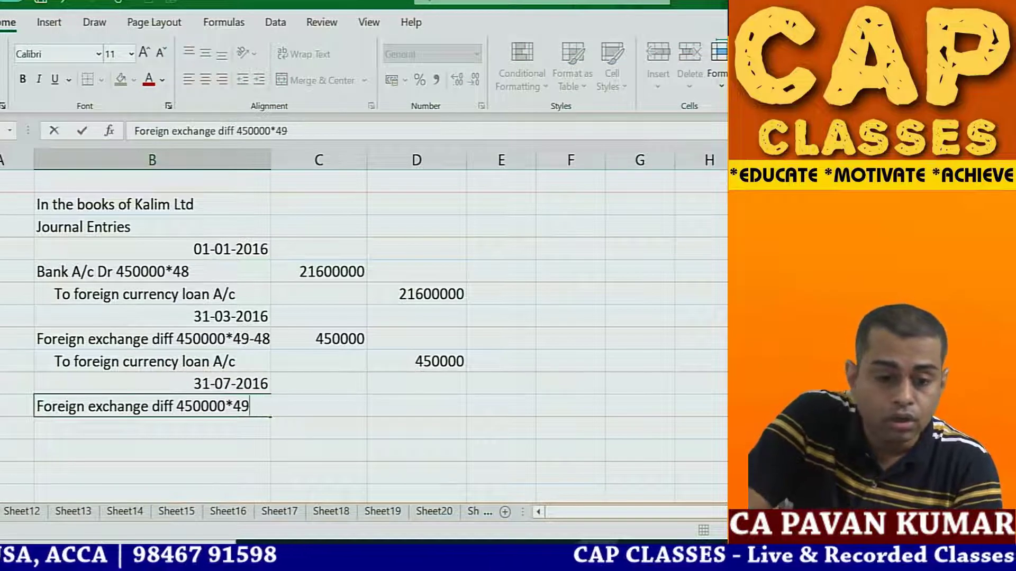
pyautogui.write('.5')
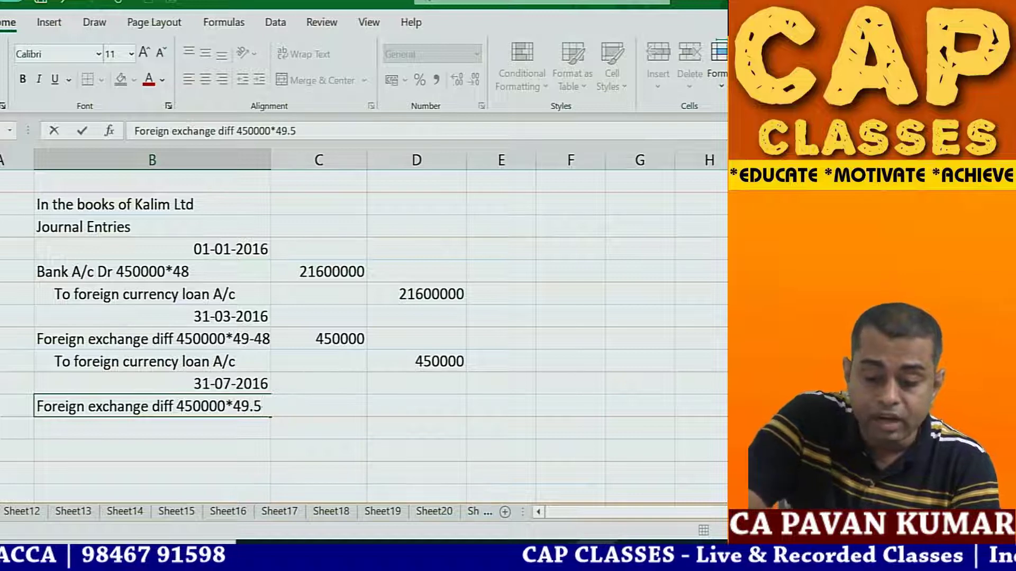
pyautogui.write('-49')
pyautogui.press('Return')
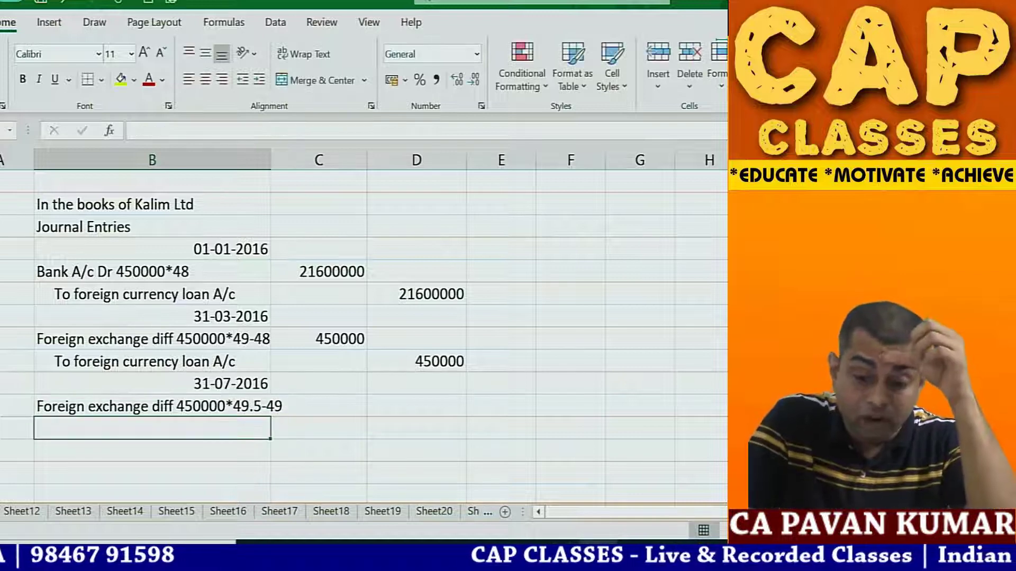
# Step: Enter 225000 as that line's debit amount
pyautogui.click(153, 406)
pyautogui.click(318, 406)
pyautogui.write('2')
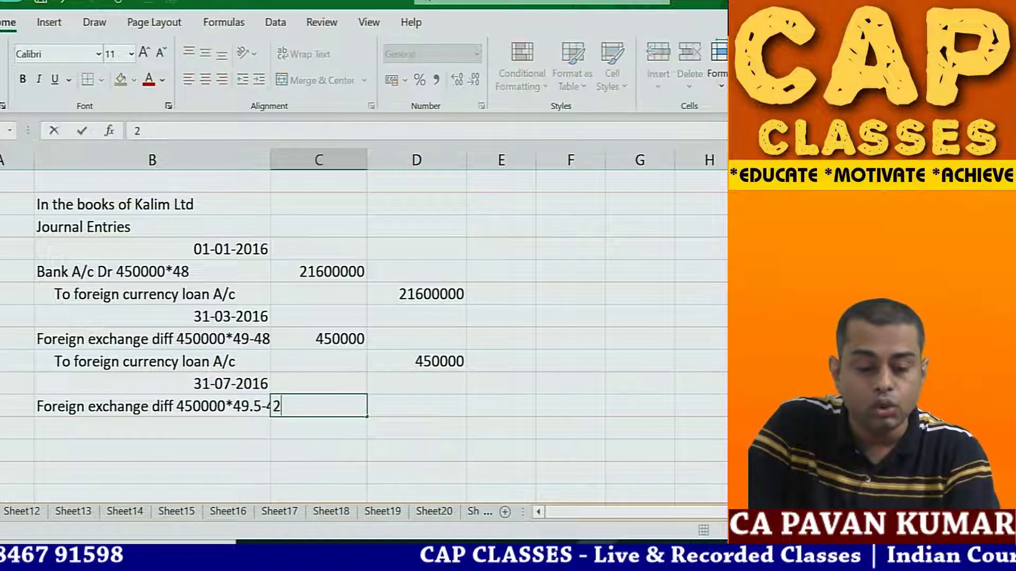
pyautogui.write('25000')
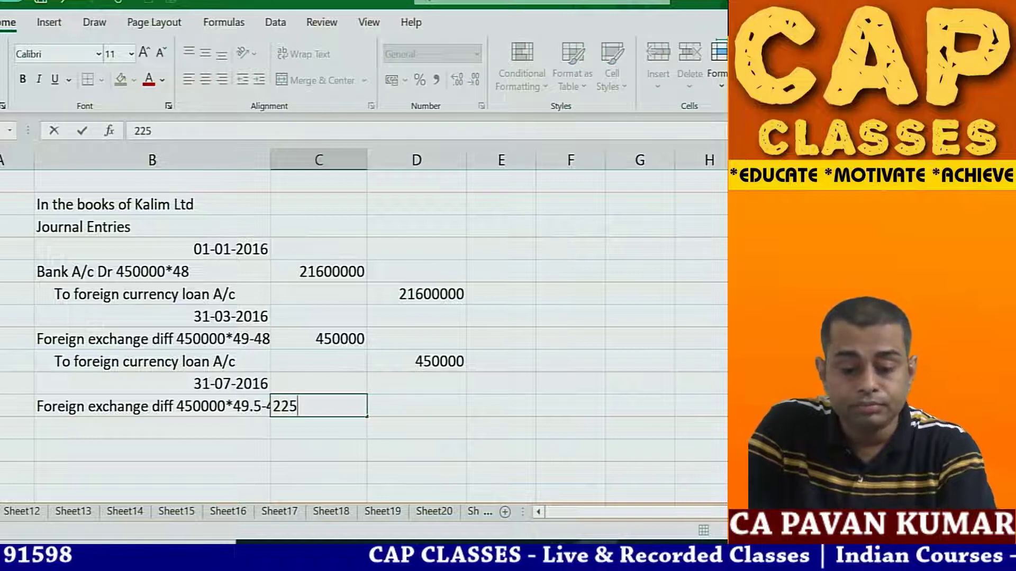
pyautogui.click(152, 428)
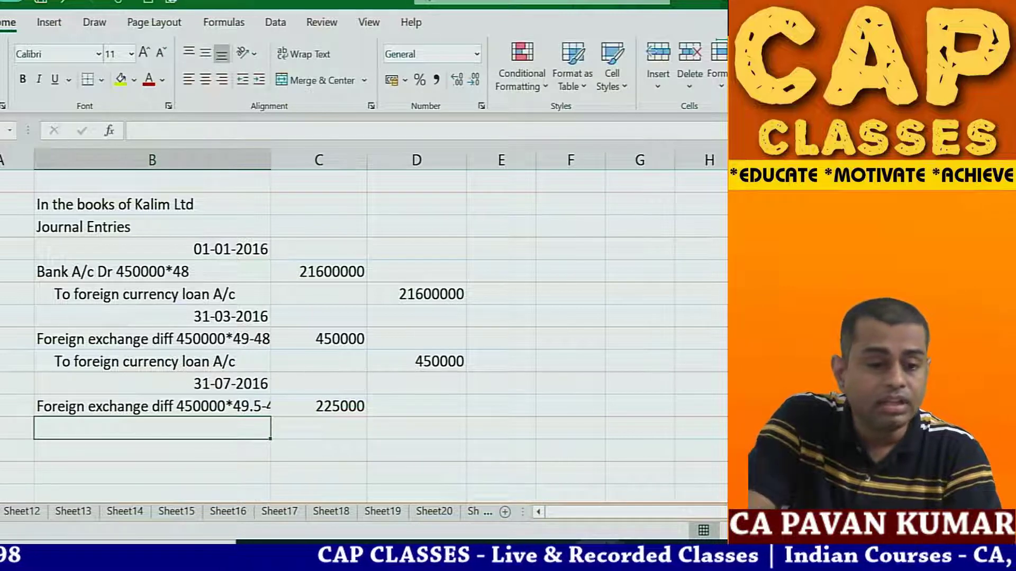
# Step: Enter 'Foreign currency loan 450000*49' debited 22050000, summing the 450000 and 21600000 credits
pyautogui.write('Foreign currenc')
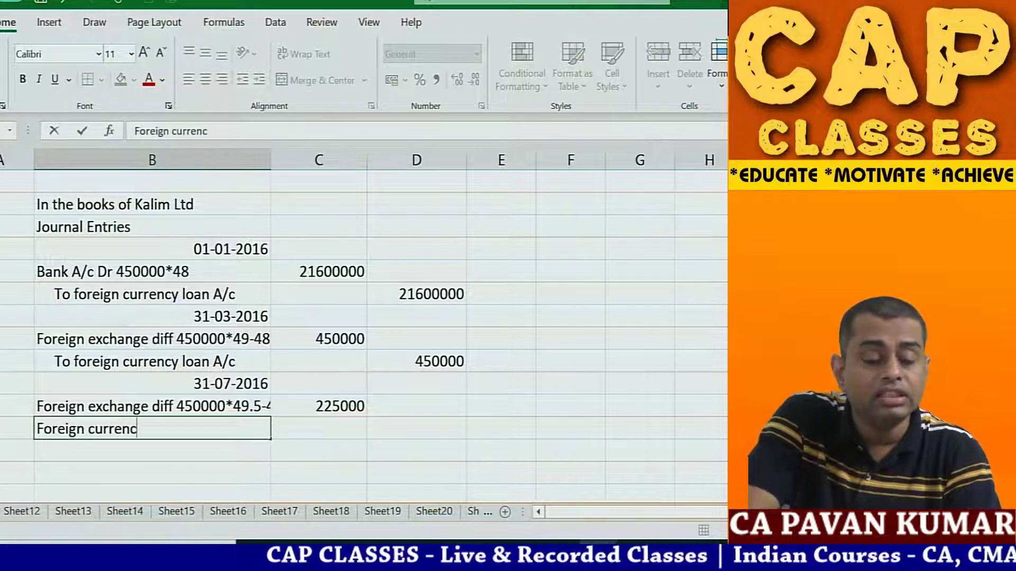
pyautogui.write('y loan 45')
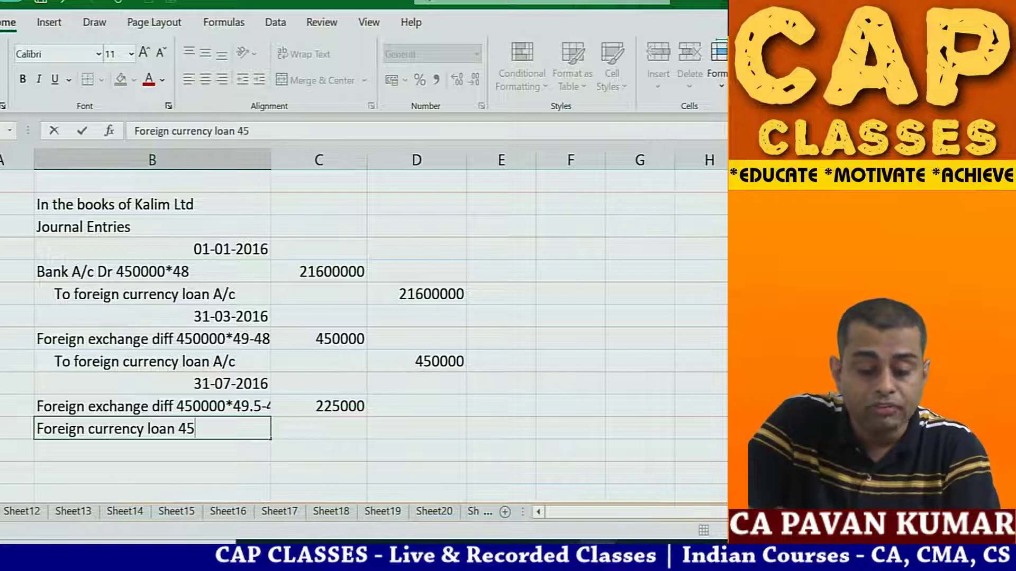
pyautogui.write('0000*49')
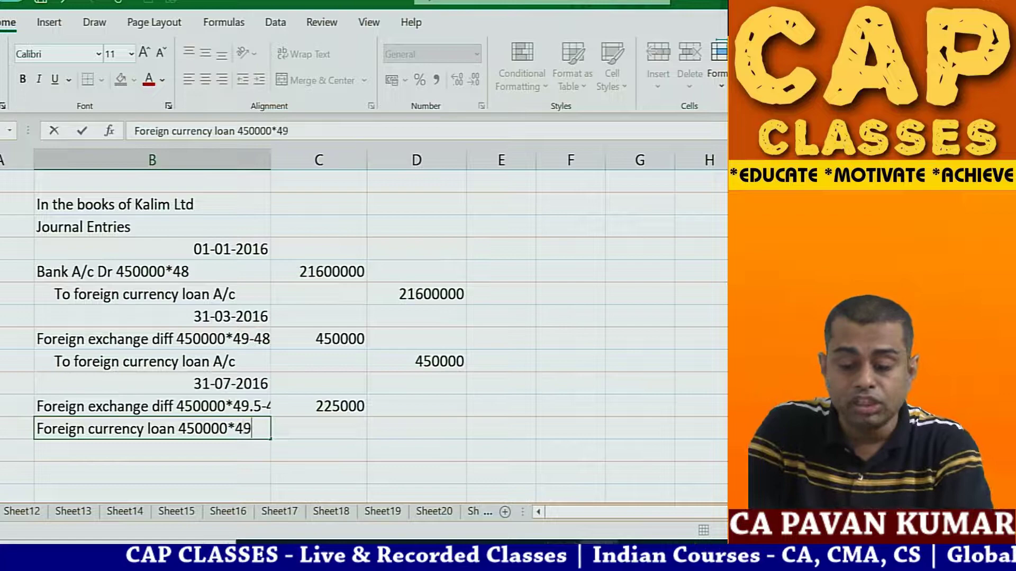
pyautogui.press('Tab')
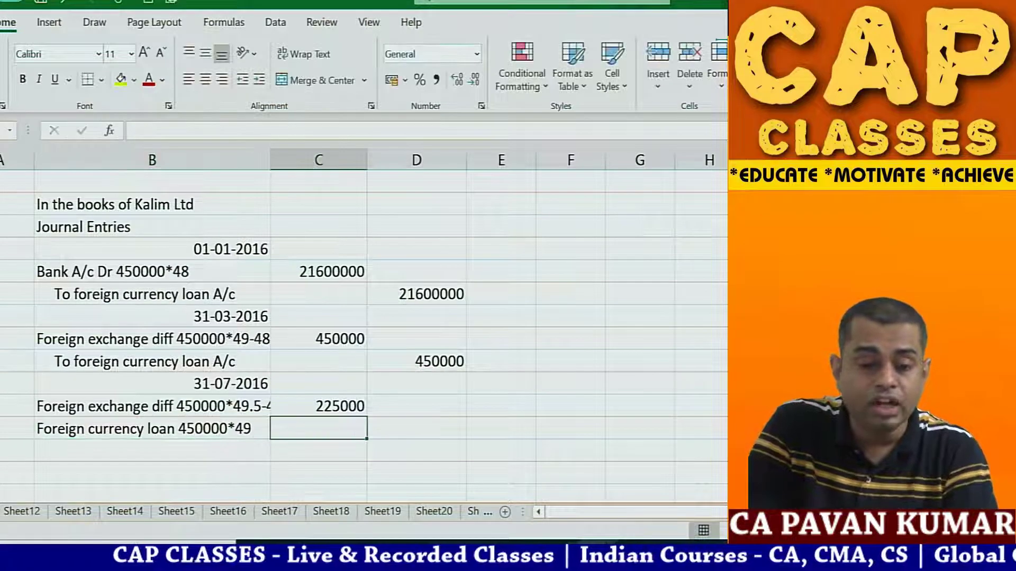
pyautogui.write('=')
pyautogui.press('Right')
pyautogui.press('Up')
pyautogui.press('Up')
pyautogui.press('Up')
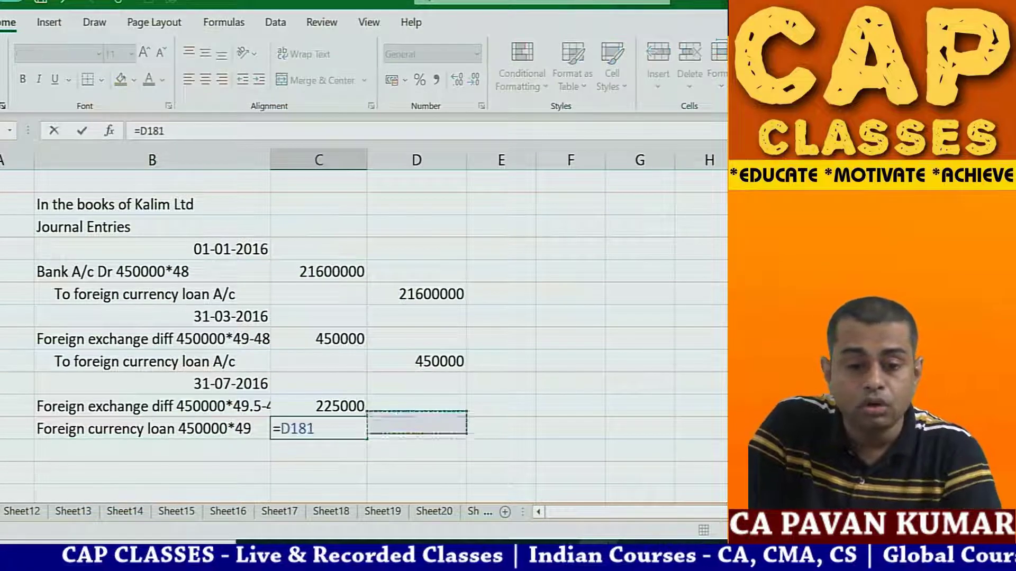
pyautogui.write('+')
pyautogui.press('Up')
pyautogui.press('Up')
pyautogui.press('Up')
pyautogui.press('Up')
pyautogui.press('Up')
pyautogui.press('Up')
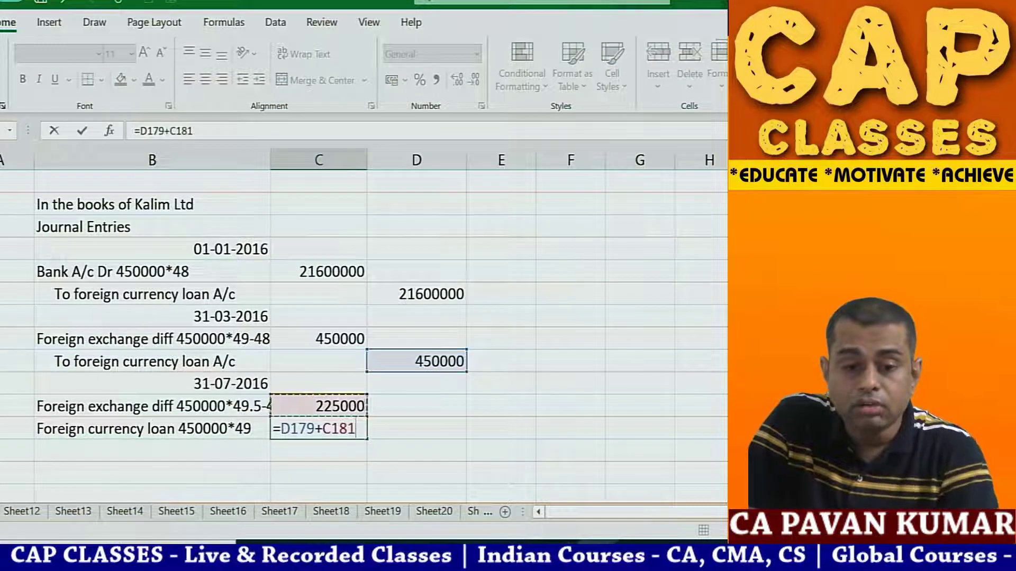
pyautogui.press('Right')
pyautogui.press('Return')
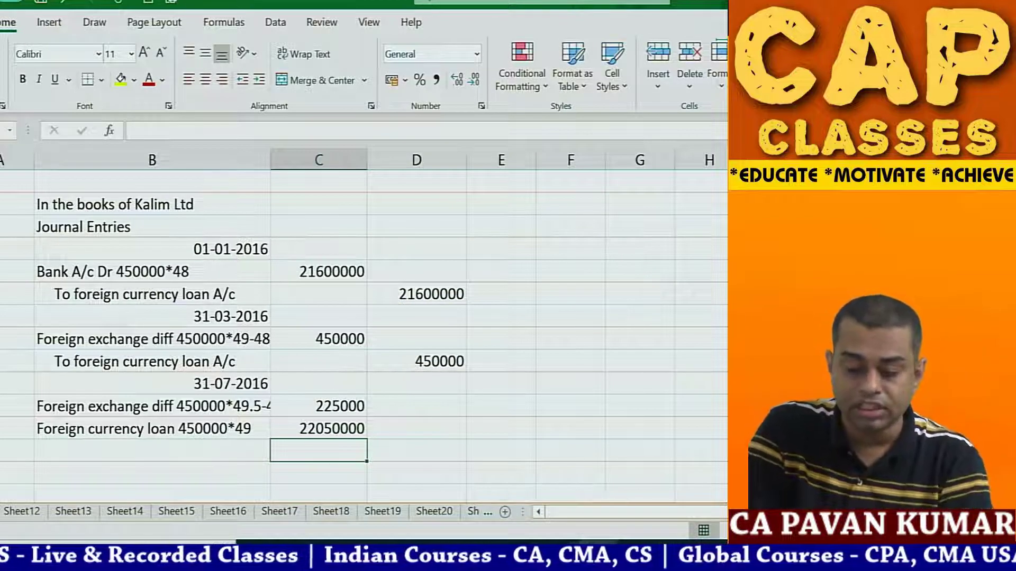
# Step: Add 'To Bank A/c 450000*49.5' credited =450000*49.5 (22275000)
pyautogui.click(152, 450)
pyautogui.write('To B')
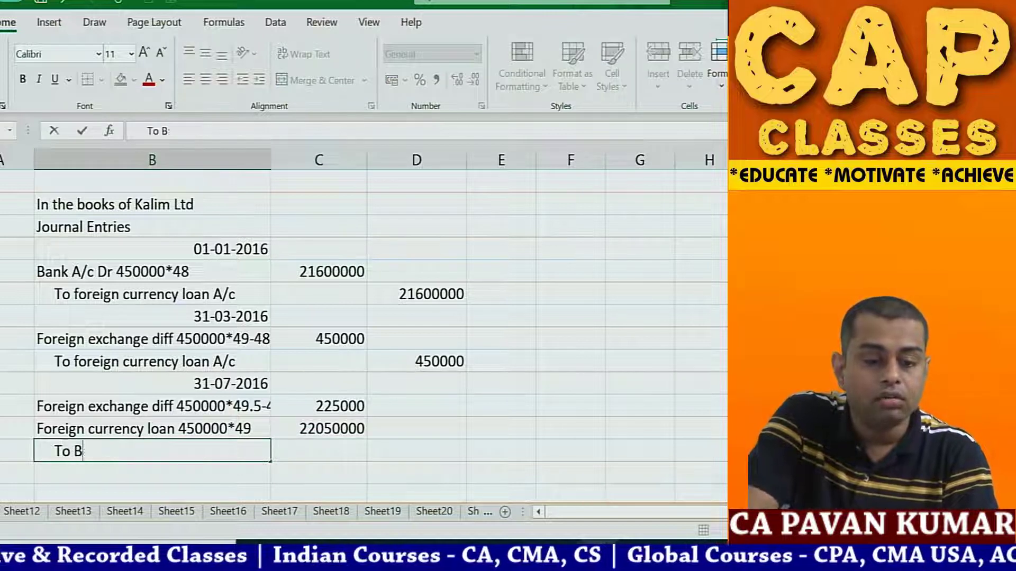
pyautogui.write('ank A/c ')
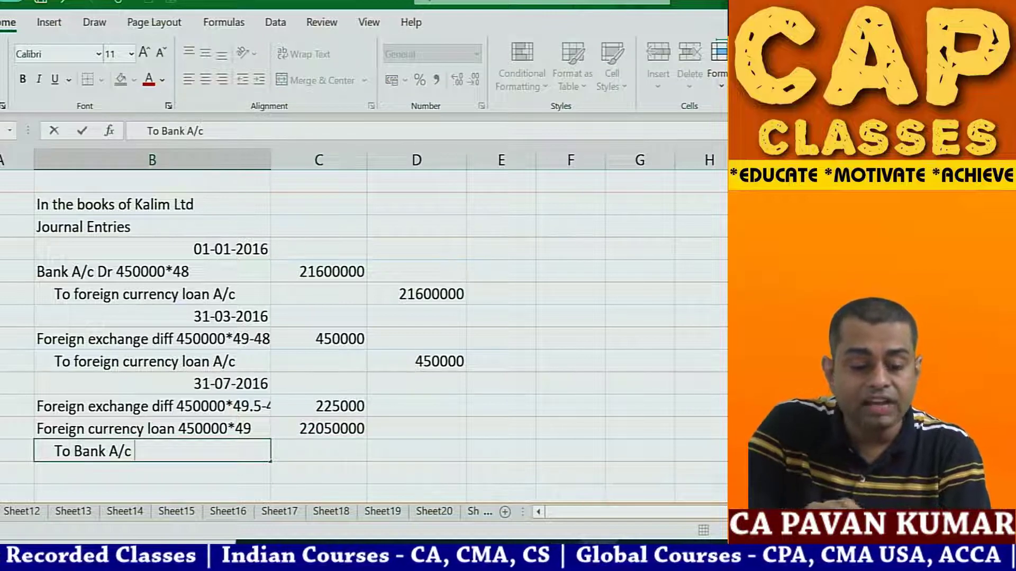
pyautogui.write('450')
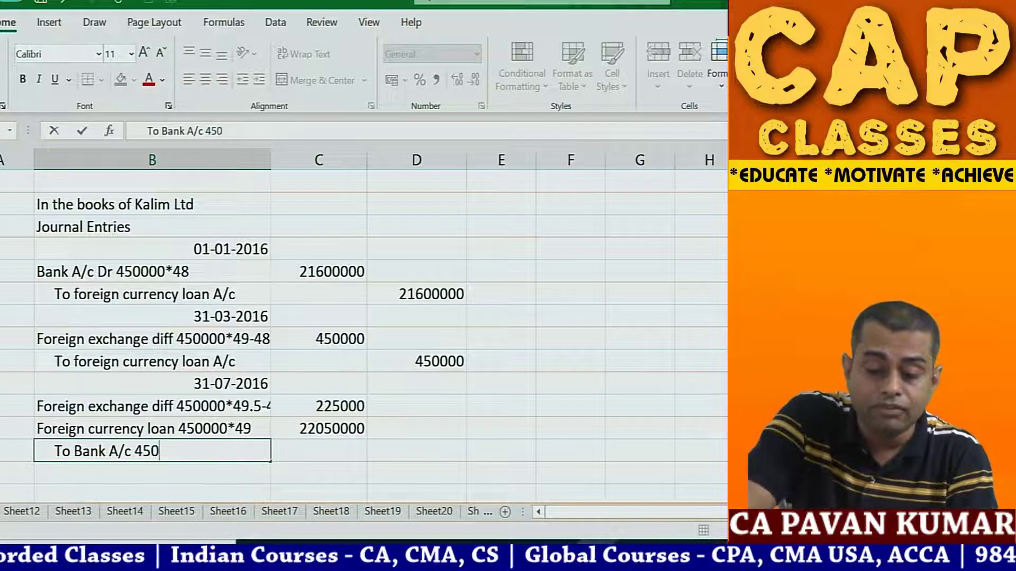
pyautogui.write('000*4')
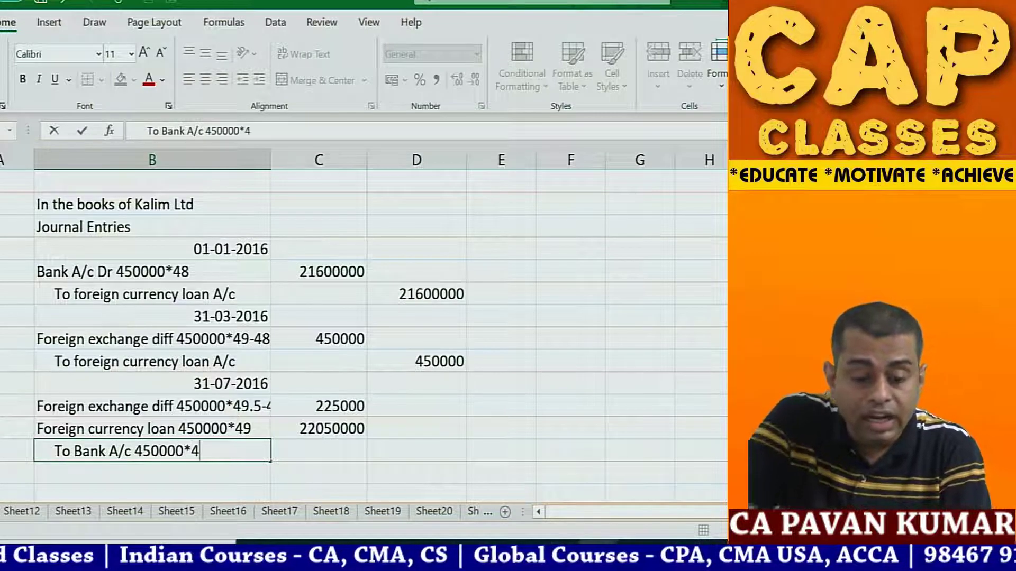
pyautogui.write('9.5')
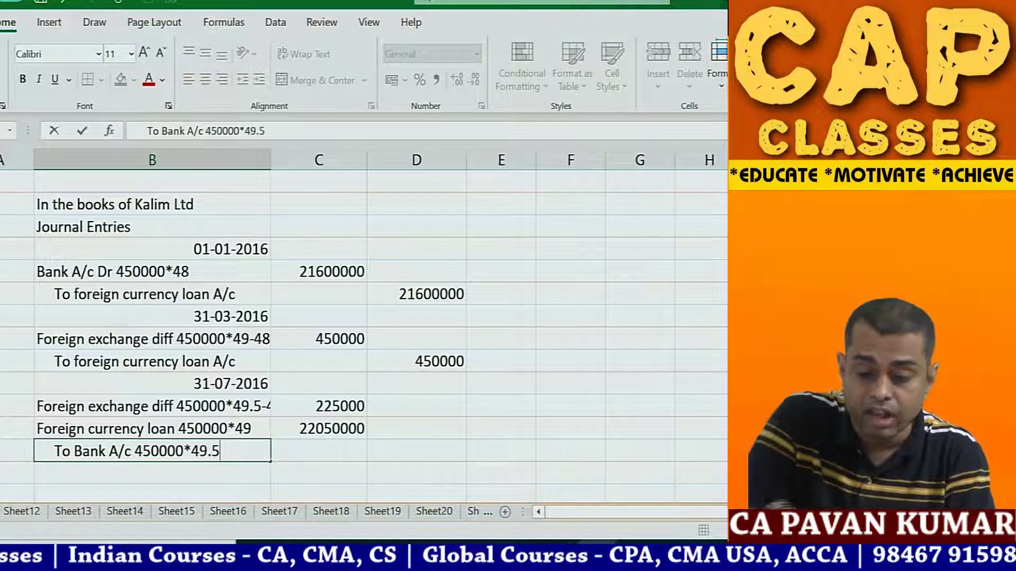
pyautogui.press('Tab')
pyautogui.press('Tab')
pyautogui.write('=45000')
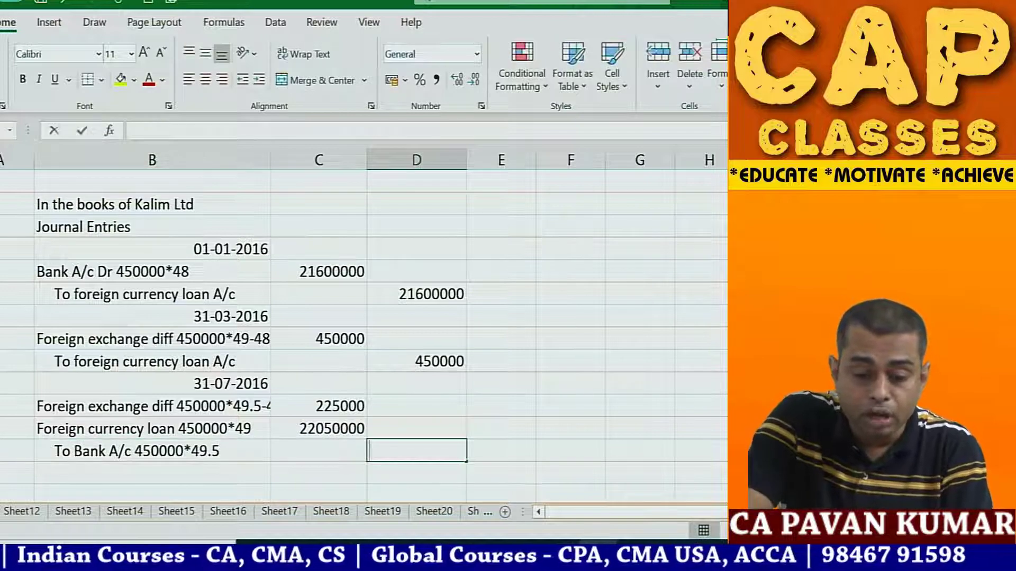
pyautogui.write('0*')
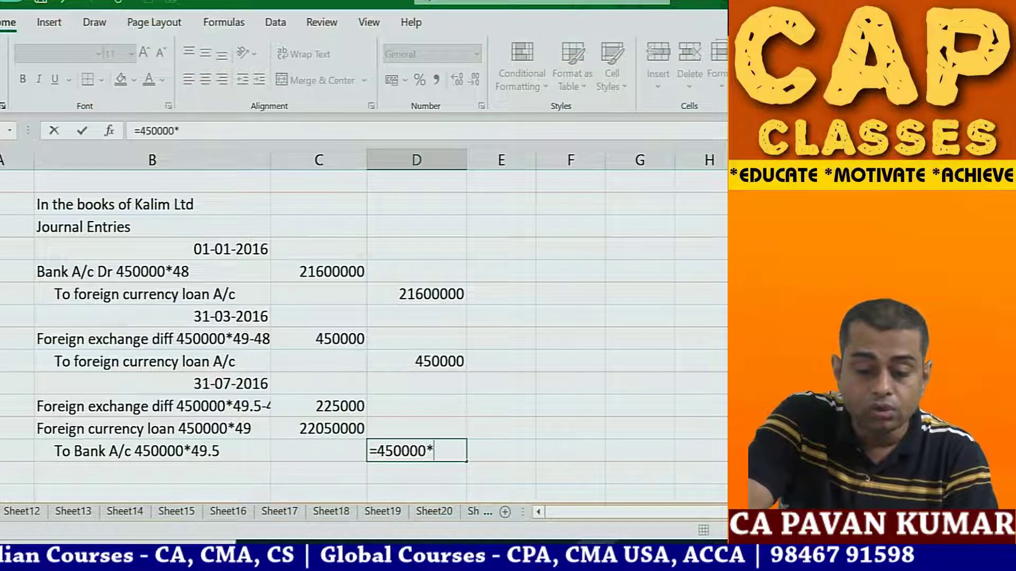
pyautogui.write('49.5')
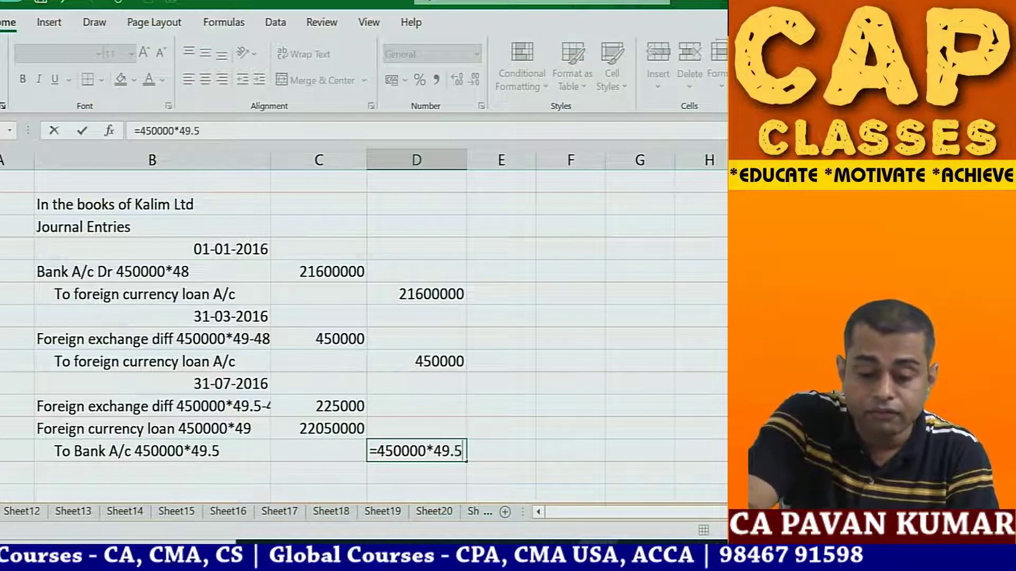
pyautogui.hotkey('ctrl', 'Return')
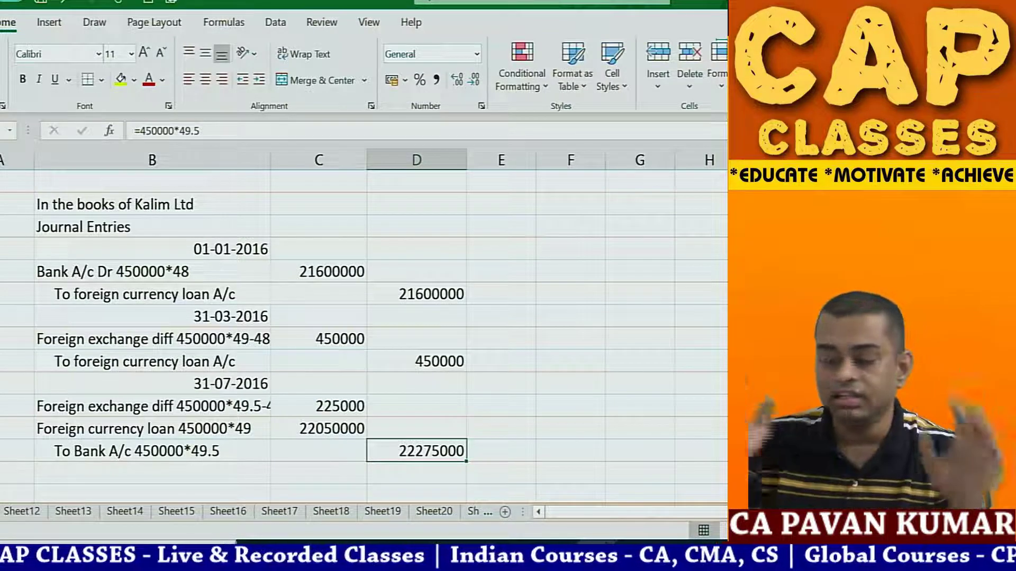
# Step: Switch to Group 1 AS.pdf in Acrobat Reader and scroll to Illustration 2 on page 83
pyautogui.hotkey('alt', 'Tab')
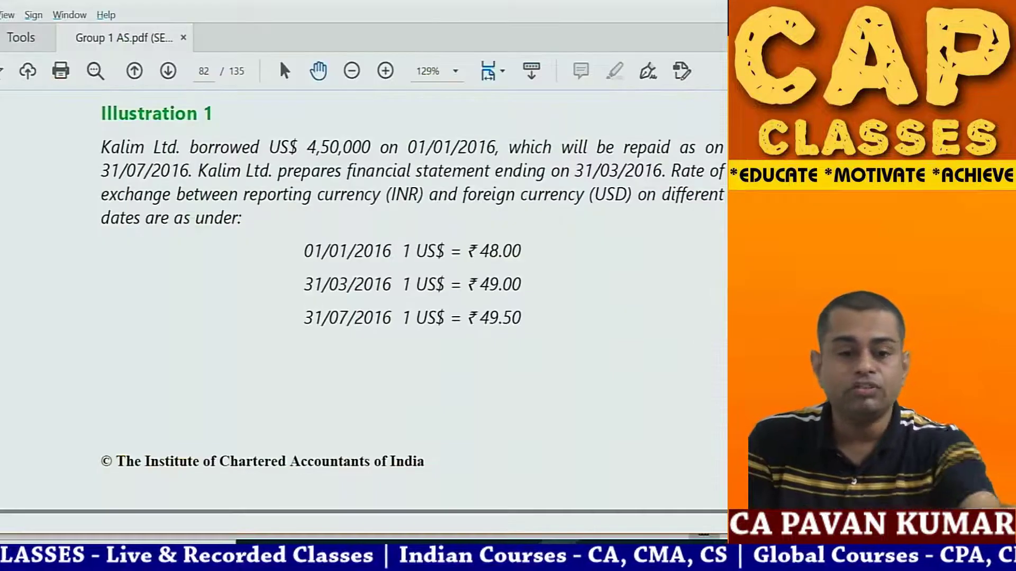
pyautogui.scroll(-15, 364, 312)
pyautogui.scroll(-3, 364, 312)
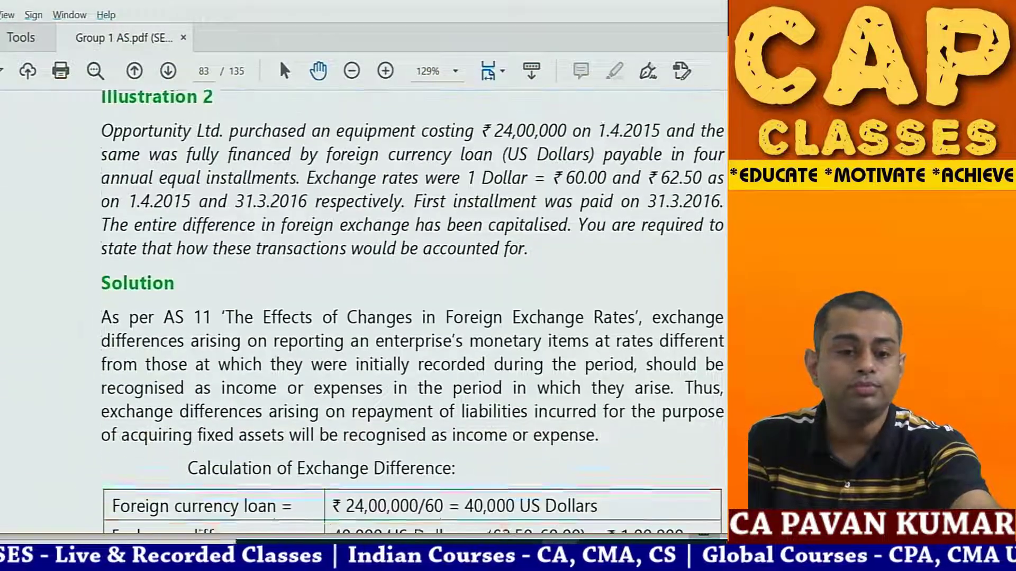